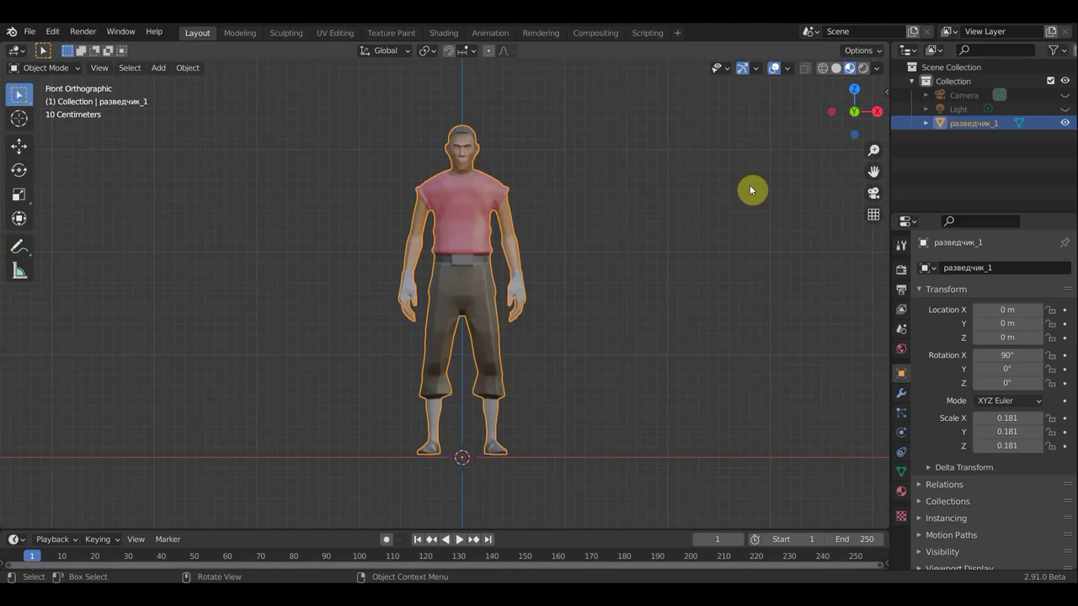
Zoom and orbit the flat front view into an angled User Perspective of the character
{"action": "scroll", "coordinate": [741, 216], "scroll_direction": "down", "scroll_amount": 2}
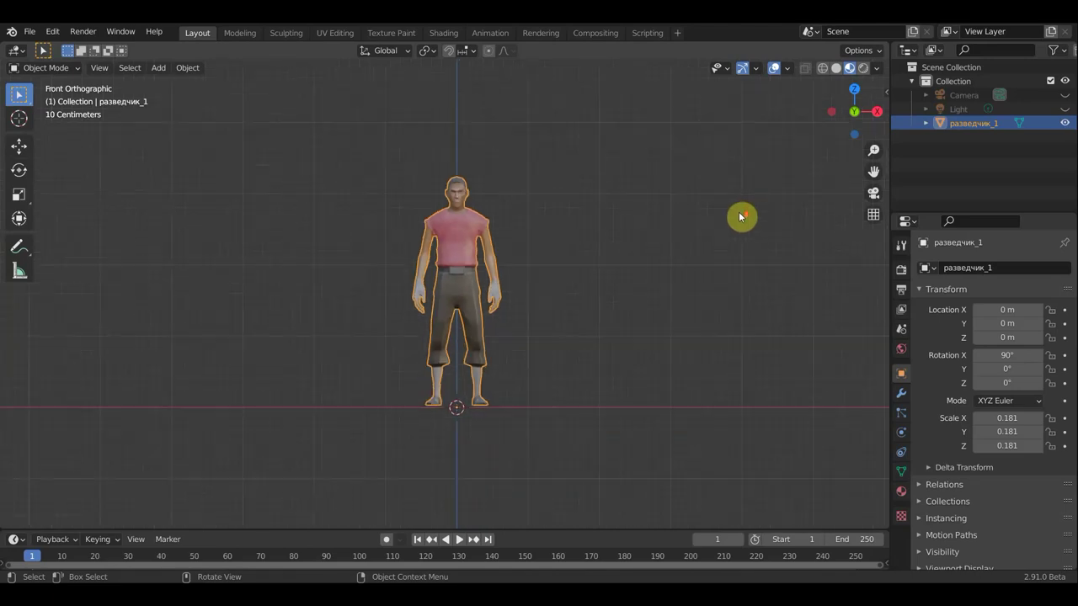
{"action": "scroll", "coordinate": [741, 217], "scroll_direction": "up", "scroll_amount": 1}
{"action": "scroll", "coordinate": [741, 217], "scroll_direction": "up", "scroll_amount": 2}
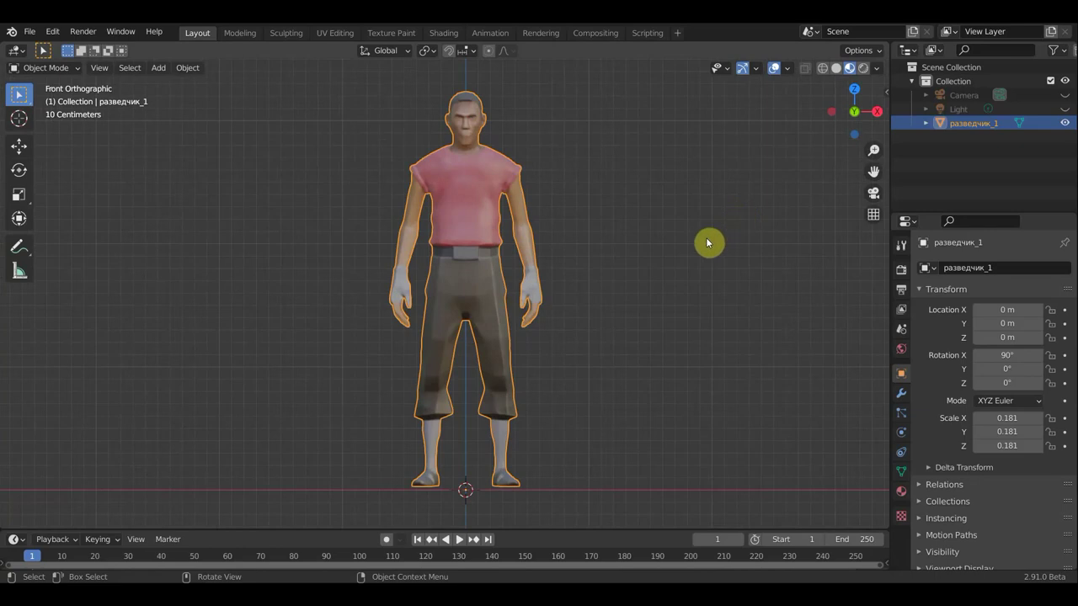
{"action": "mouse_move", "coordinate": [707, 242]}
{"action": "middle_mouse_down"}
{"action": "mouse_move", "coordinate": [635, 264]}
{"action": "mouse_move", "coordinate": [637, 254]}
{"action": "middle_mouse_up"}
{"action": "scroll", "coordinate": [637, 255], "scroll_direction": "down", "scroll_amount": 1}
{"action": "scroll", "coordinate": [637, 254], "scroll_direction": "down", "scroll_amount": 2}
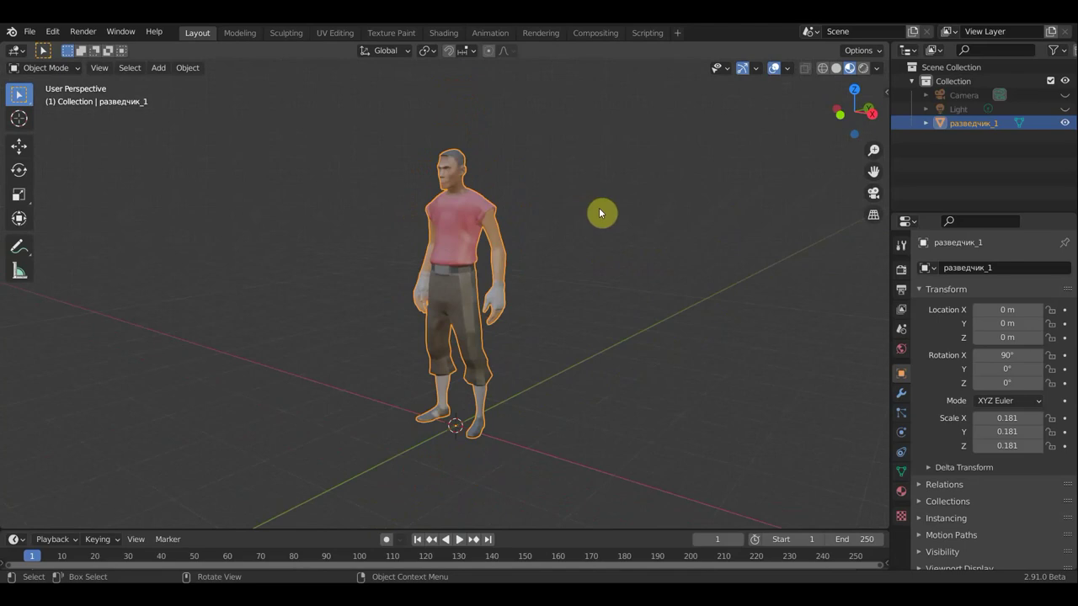
{"action": "scroll", "coordinate": [361, 179], "scroll_direction": "down", "scroll_amount": 2}
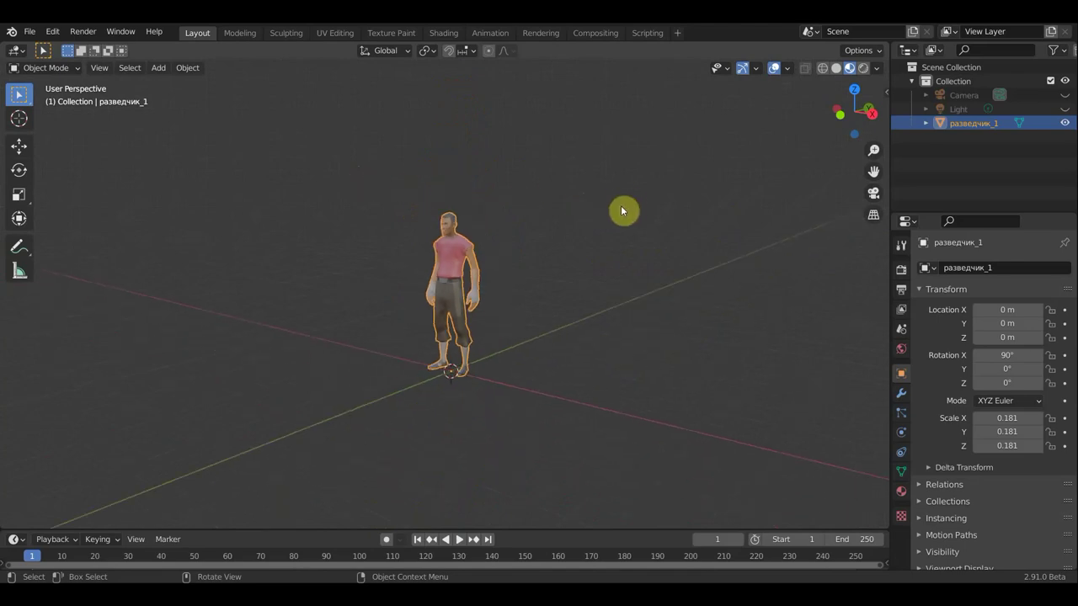
{"action": "scroll", "coordinate": [623, 210], "scroll_direction": "up", "scroll_amount": 2}
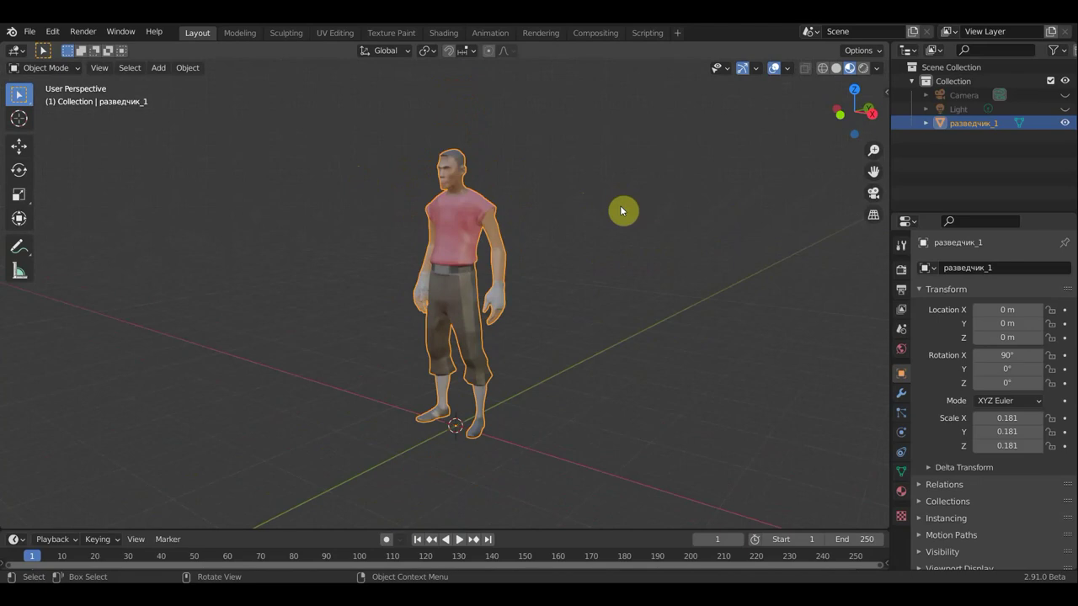
Search add-ons for 'cam', enable 'Camera: Add Camera Rigs', and close the Preferences window
{"action": "left_click", "coordinate": [52, 31]}
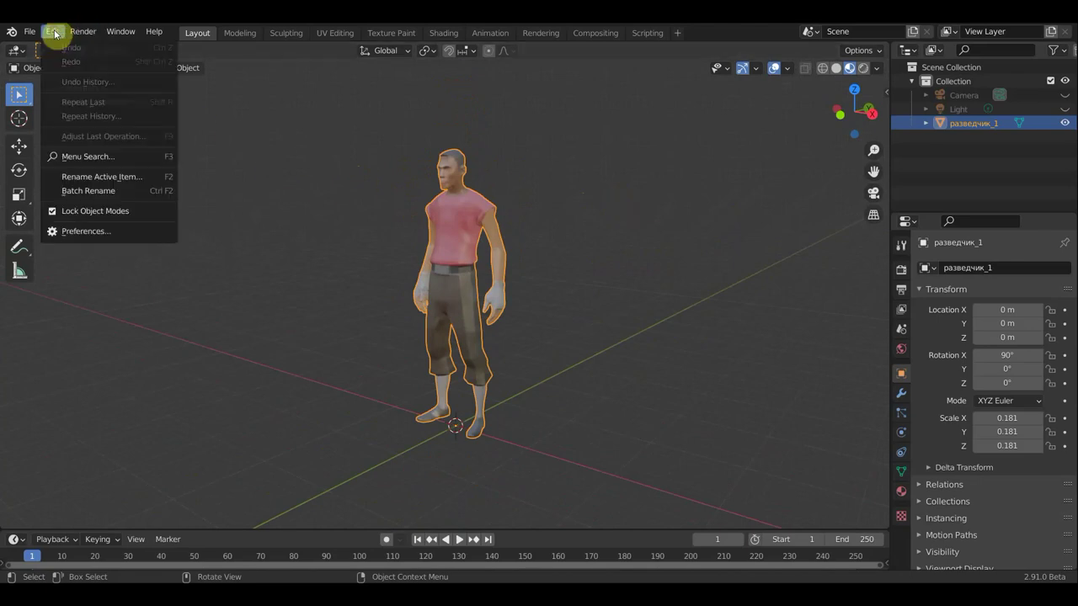
{"action": "left_click", "coordinate": [104, 231]}
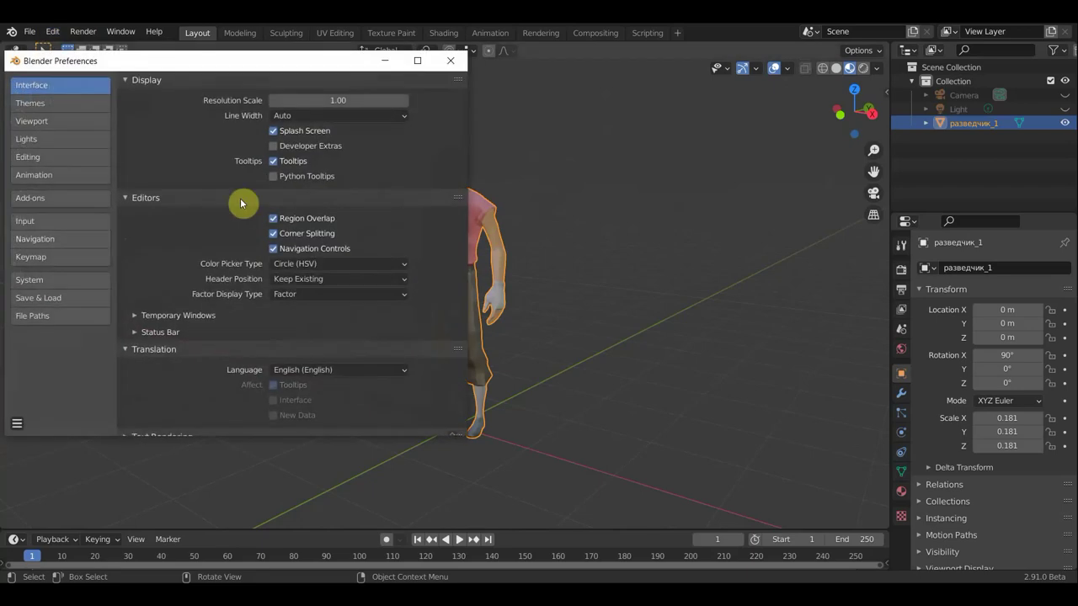
{"action": "left_click", "coordinate": [46, 200]}
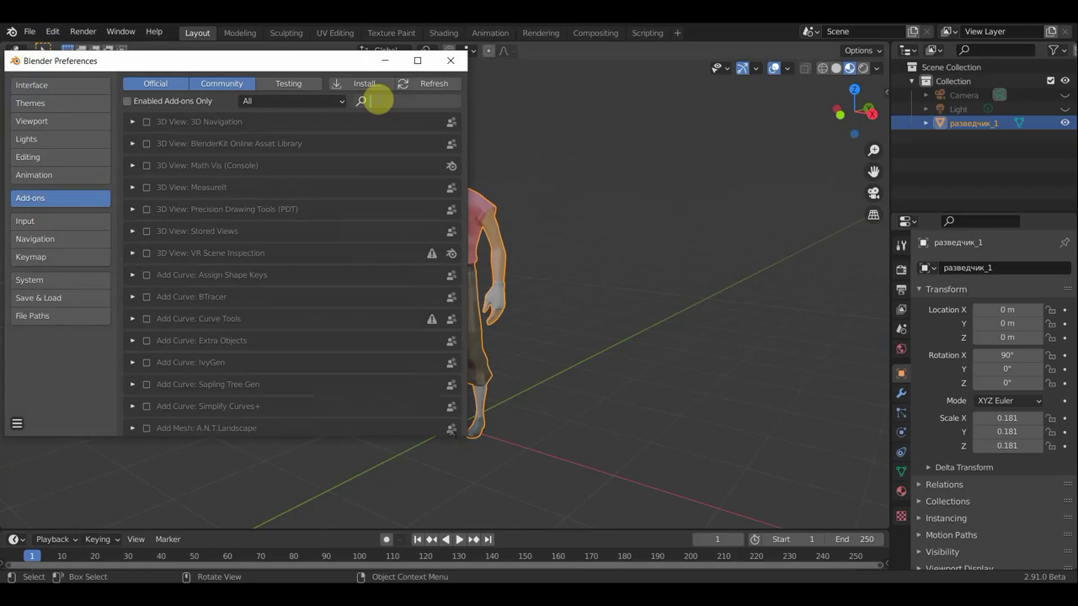
{"action": "type", "text": "cf"}
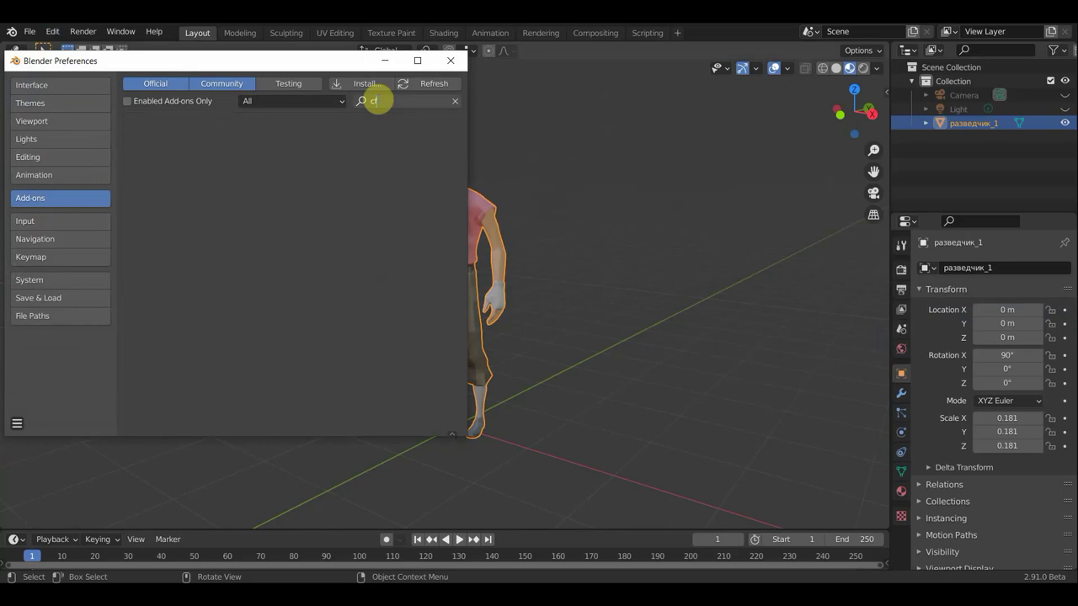
{"action": "key", "text": "BackSpace"}
{"action": "type", "text": "a"}
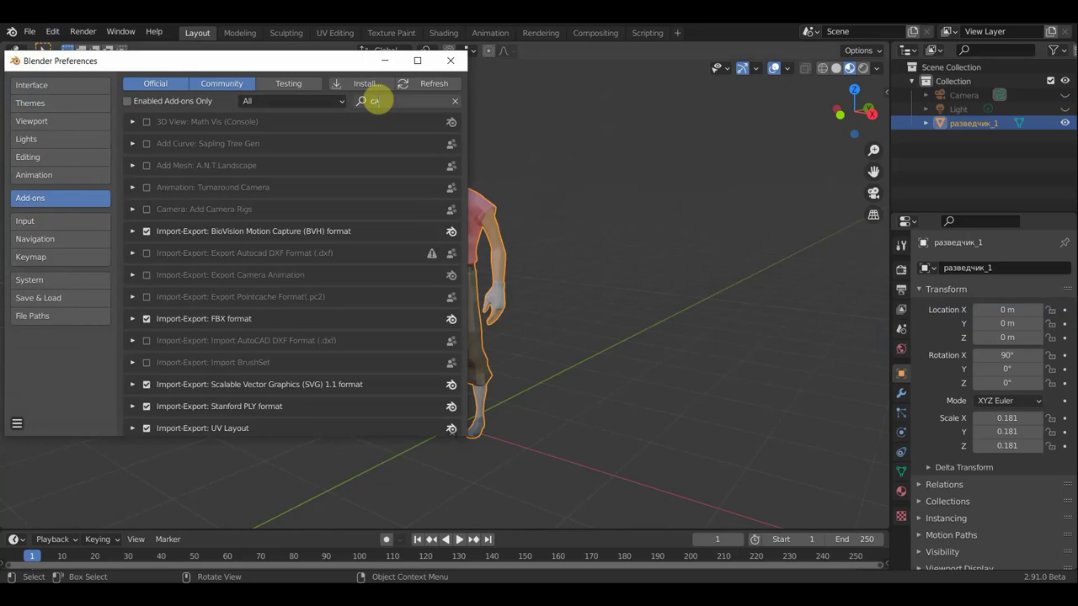
{"action": "type", "text": "m"}
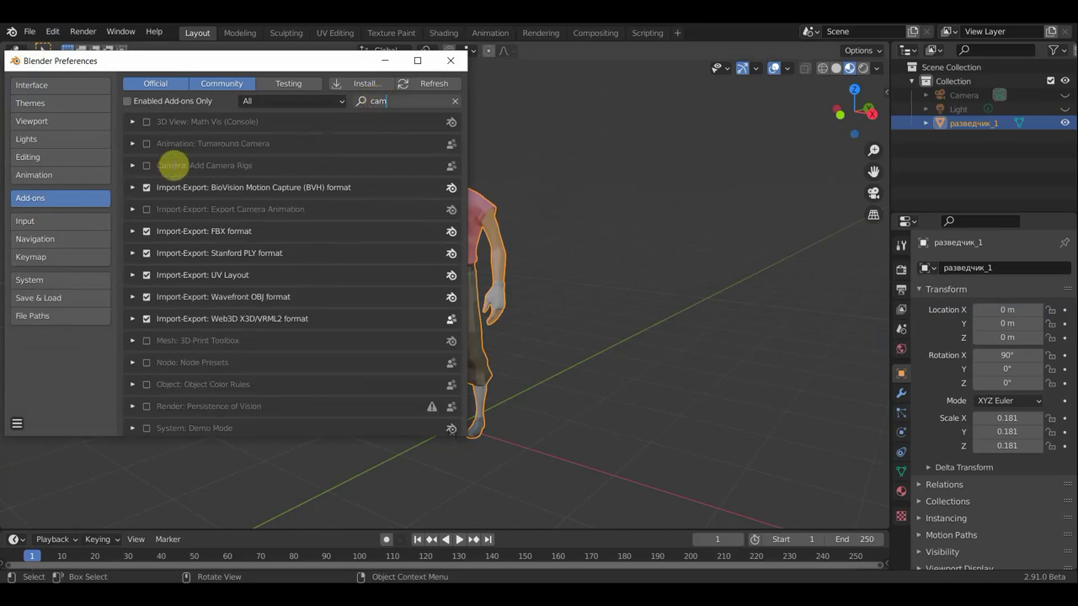
{"action": "left_click", "coordinate": [146, 165]}
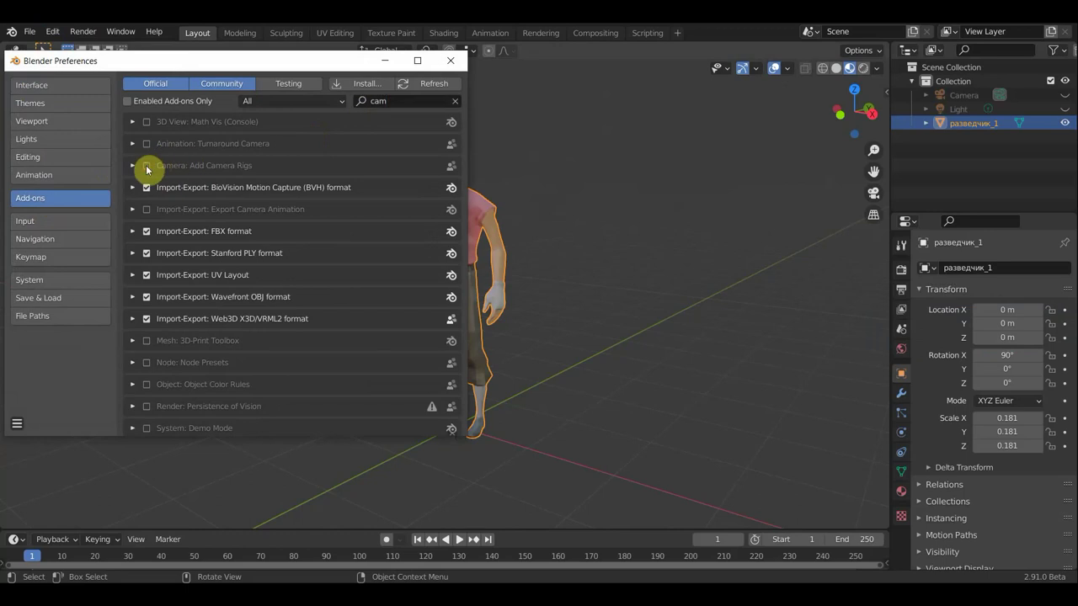
{"action": "left_click", "coordinate": [146, 165]}
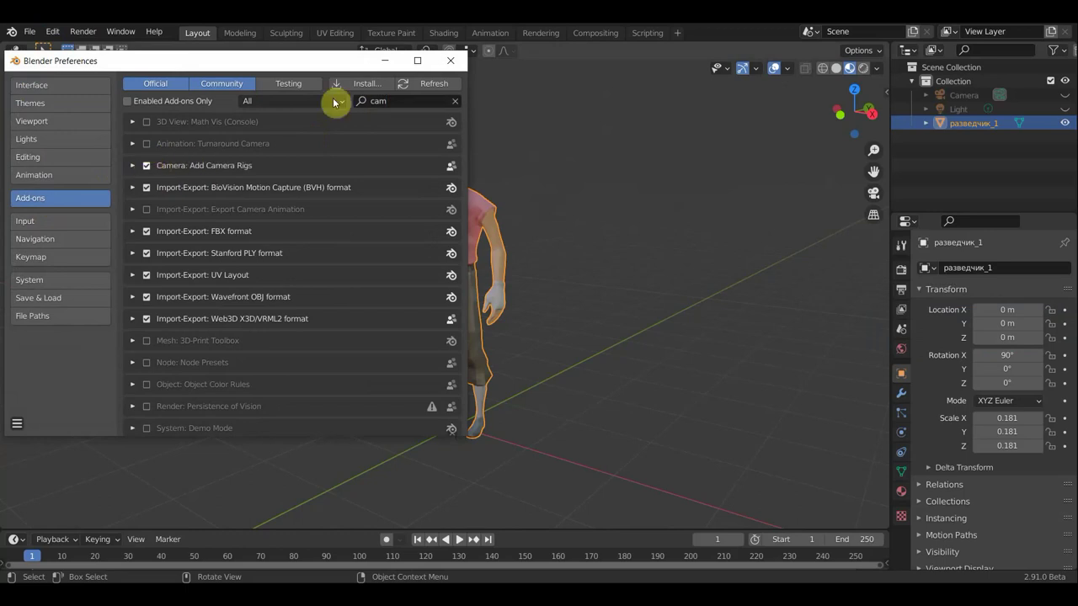
{"action": "left_click", "coordinate": [453, 64]}
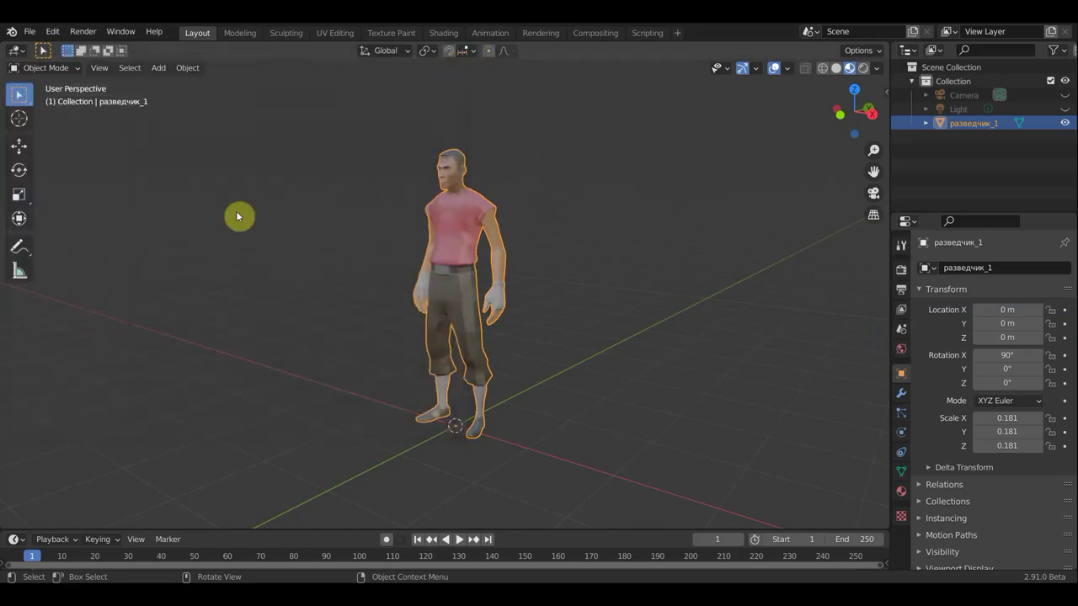
Add a Dolly Camera Rig at the origin and adjust the view to show rig and character
{"action": "left_click", "coordinate": [157, 70]}
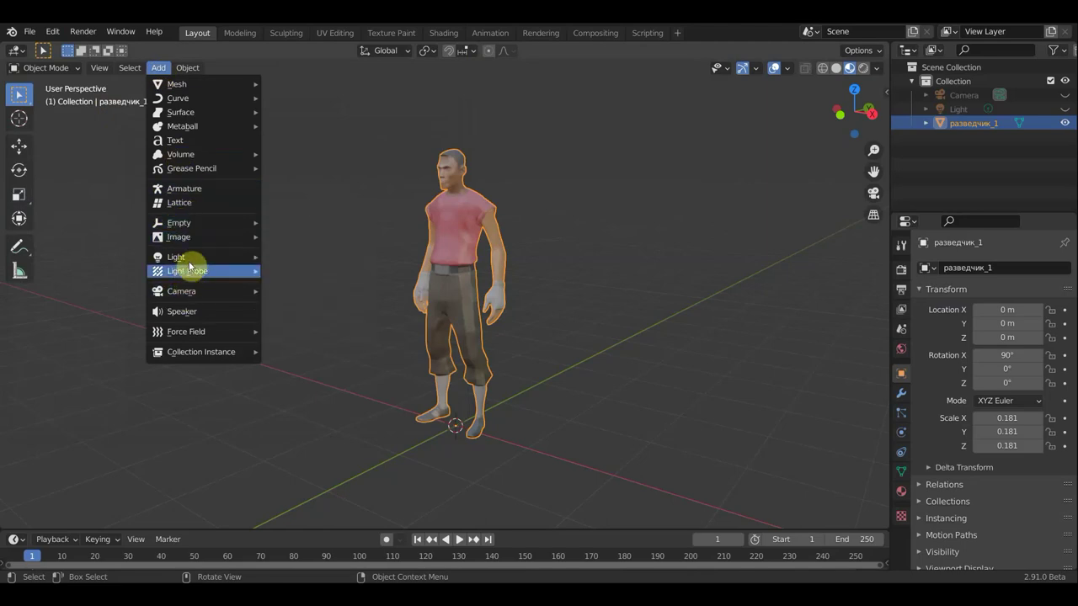
{"action": "mouse_move", "coordinate": [182, 292]}
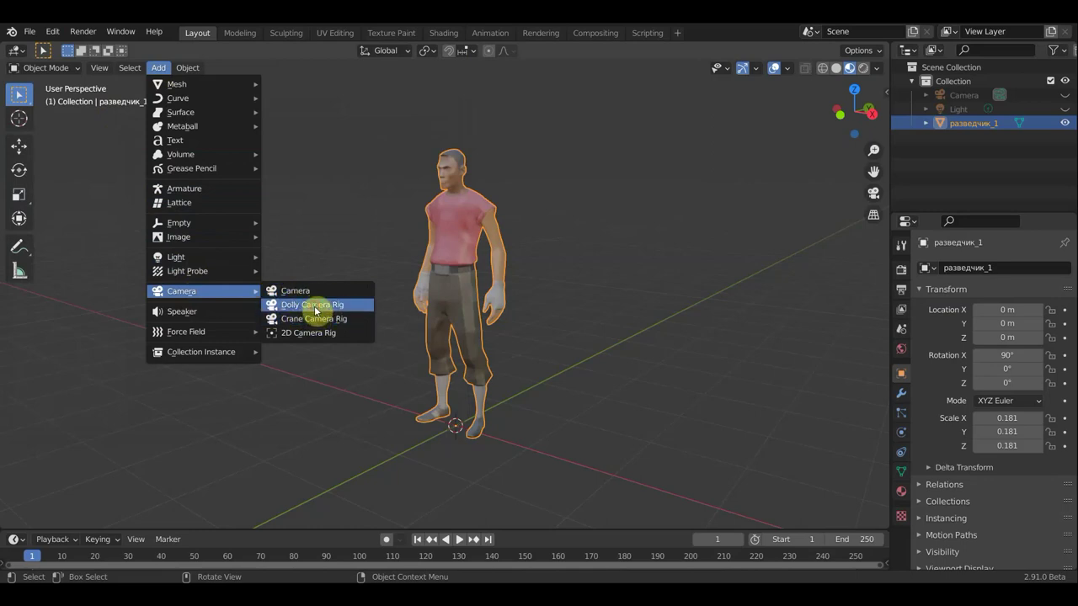
{"action": "left_click", "coordinate": [316, 310]}
{"action": "scroll", "coordinate": [392, 323], "scroll_direction": "down", "scroll_amount": 5}
{"action": "middle_click_drag", "start_coordinate": [477, 334], "coordinate": [404, 336]}
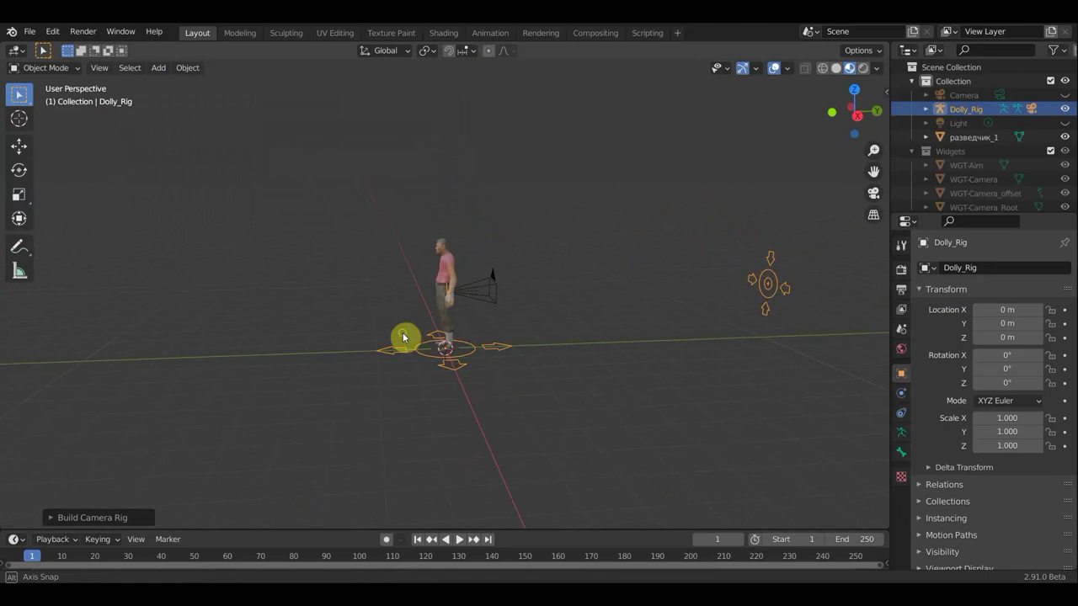
{"action": "middle_click_drag", "start_coordinate": [698, 406], "coordinate": [614, 399], "text": "shift"}
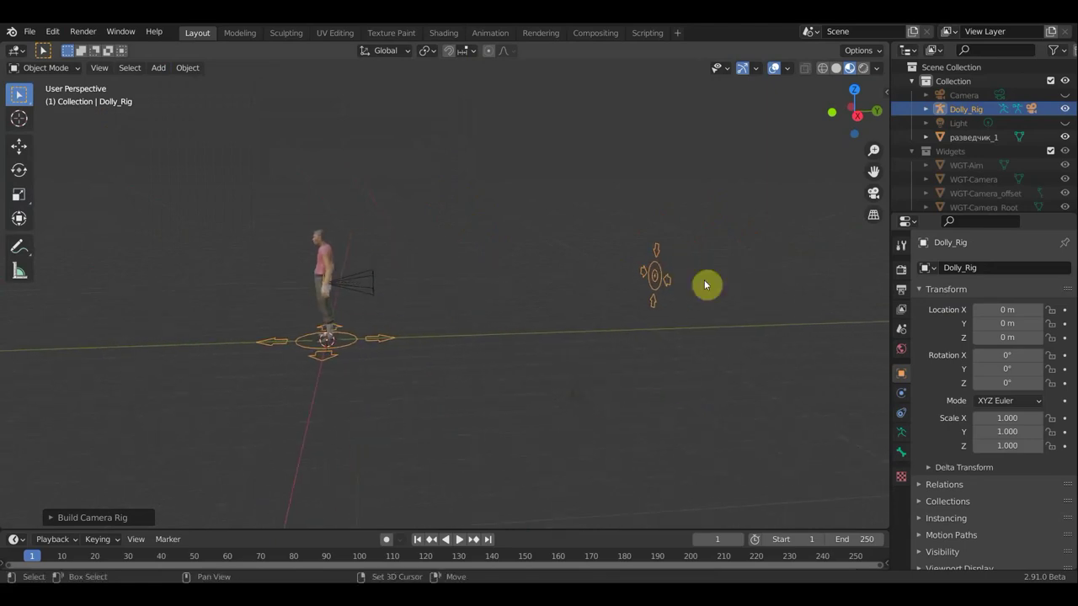
Move the character along Y to about 10.117 m, away from the rig
{"action": "left_click", "coordinate": [323, 262]}
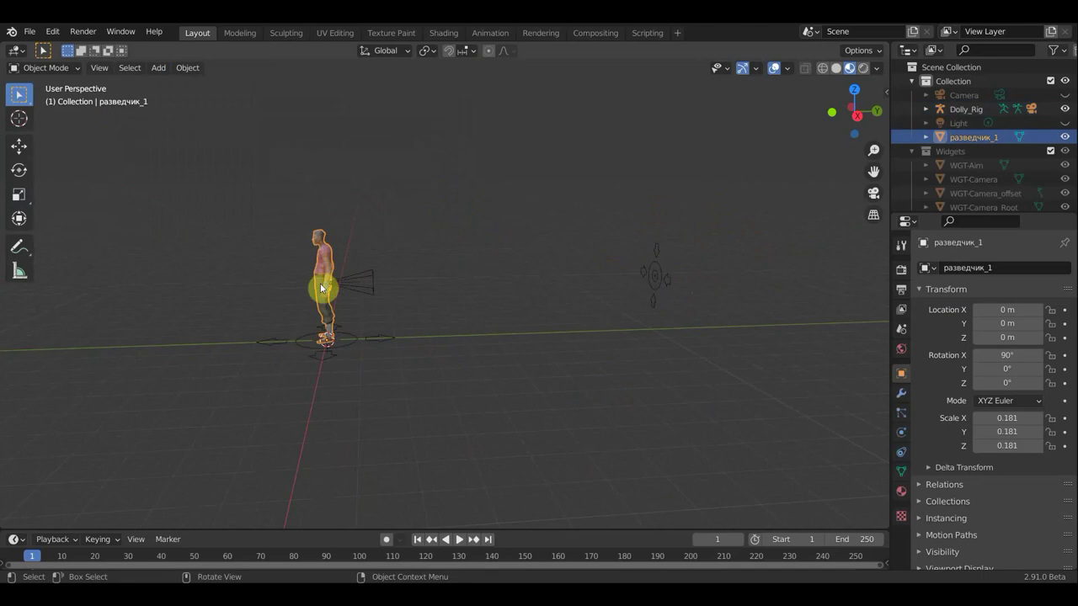
{"action": "left_click", "coordinate": [18, 146]}
{"action": "left_click_drag", "start_coordinate": [382, 339], "coordinate": [705, 340]}
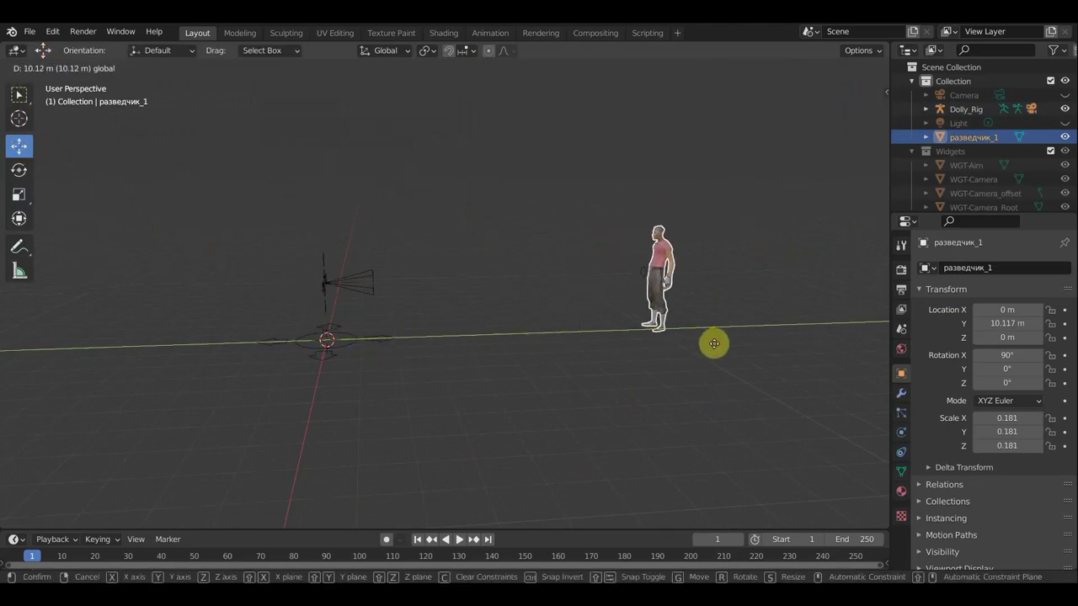
{"action": "left_click_drag", "start_coordinate": [705, 340], "coordinate": [712, 343]}
Orbit to see rig and character, then select Dolly_Rig and bring up the interaction modes
{"action": "mouse_move", "coordinate": [575, 406]}
{"action": "middle_mouse_down"}
{"action": "mouse_move", "coordinate": [705, 407]}
{"action": "mouse_move", "coordinate": [637, 366]}
{"action": "middle_mouse_up"}
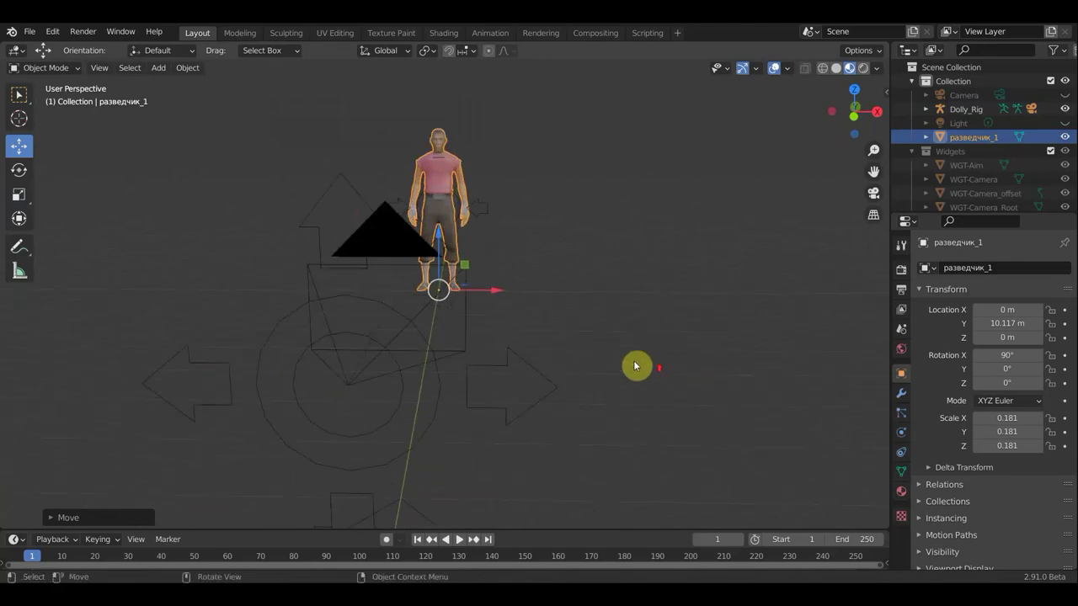
{"action": "mouse_move", "coordinate": [498, 225]}
{"action": "middle_mouse_down"}
{"action": "mouse_move", "coordinate": [657, 229]}
{"action": "mouse_move", "coordinate": [553, 236]}
{"action": "mouse_move", "coordinate": [609, 248]}
{"action": "middle_mouse_up"}
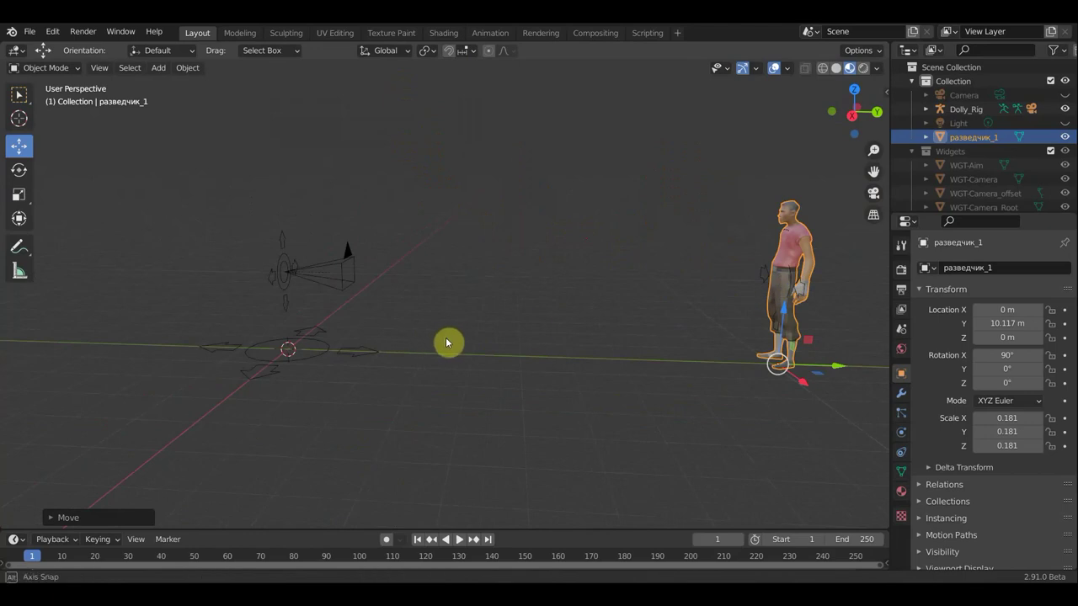
{"action": "middle_click_drag", "start_coordinate": [446, 337], "coordinate": [360, 332]}
{"action": "left_click", "coordinate": [269, 294]}
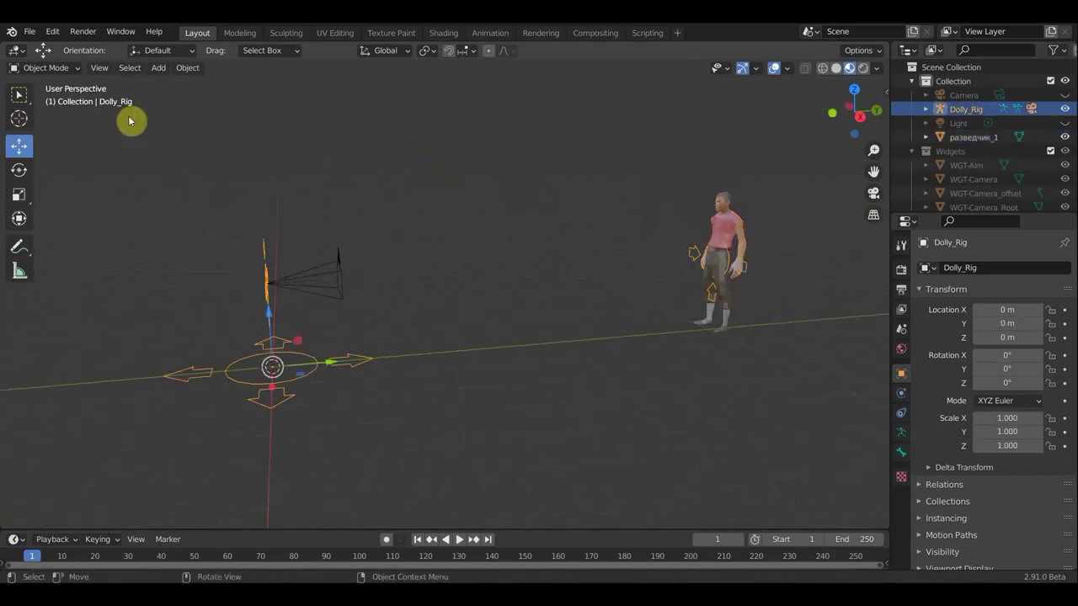
{"action": "left_click", "coordinate": [321, 281]}
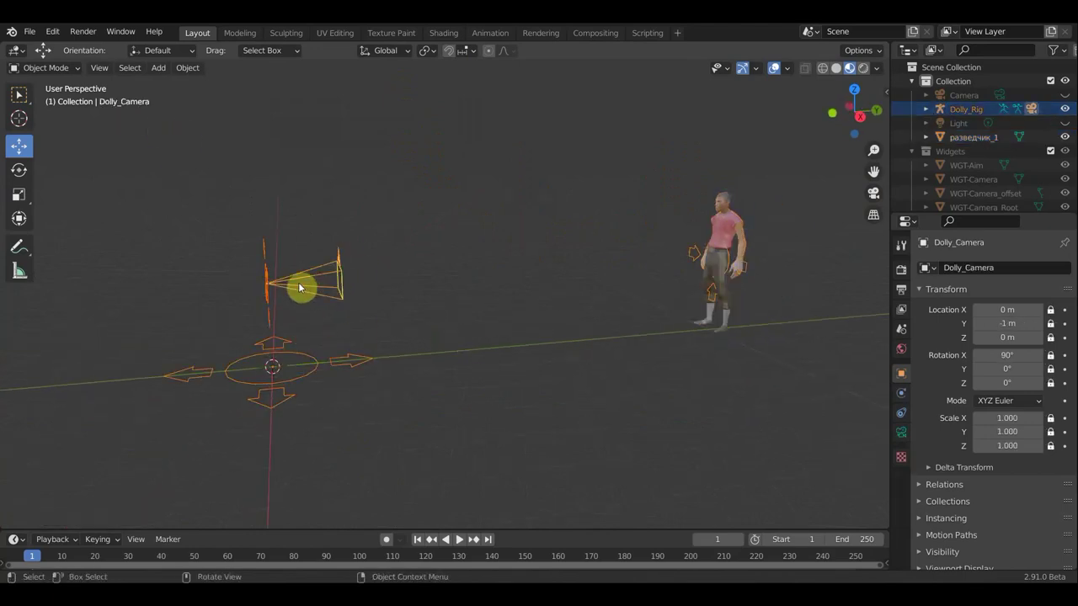
{"action": "left_click", "coordinate": [46, 71]}
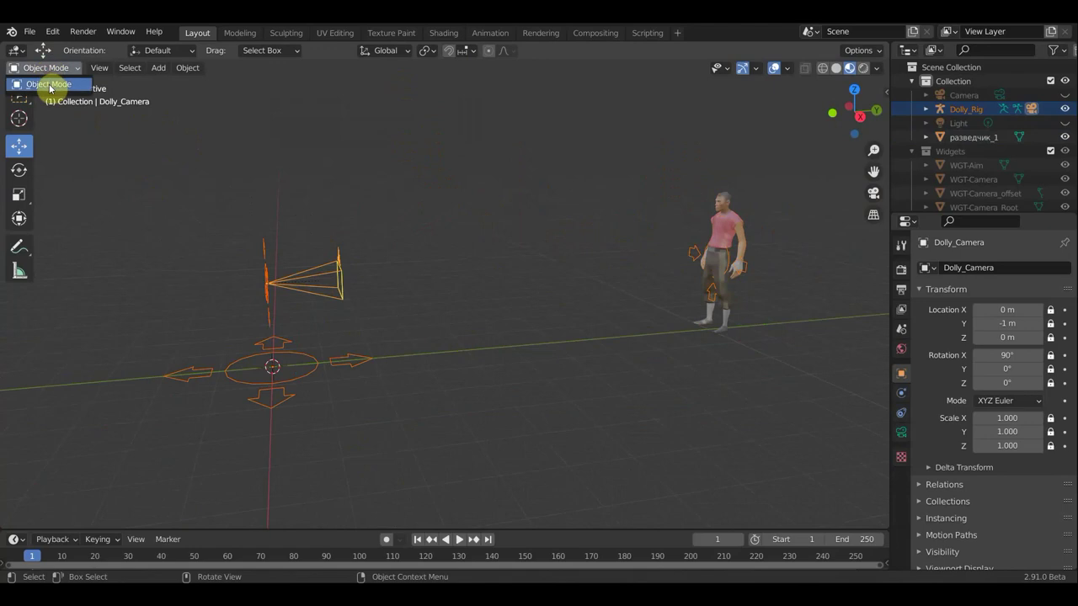
{"action": "left_click", "coordinate": [265, 273]}
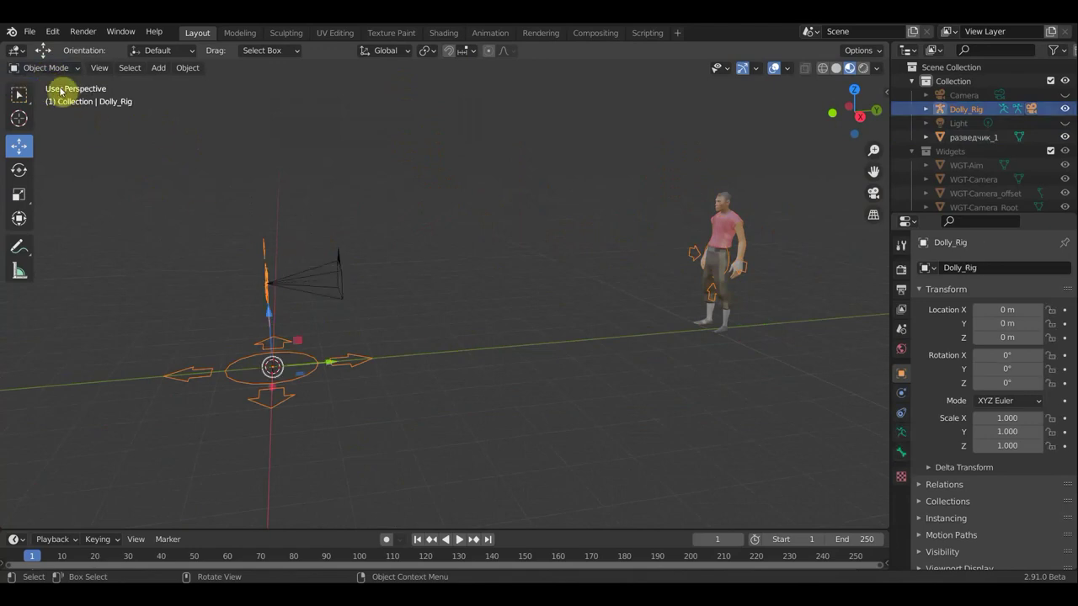
{"action": "left_click", "coordinate": [59, 68]}
Put Dolly_Rig in Pose Mode and nudge its Root bone to a new position
{"action": "left_click", "coordinate": [59, 117]}
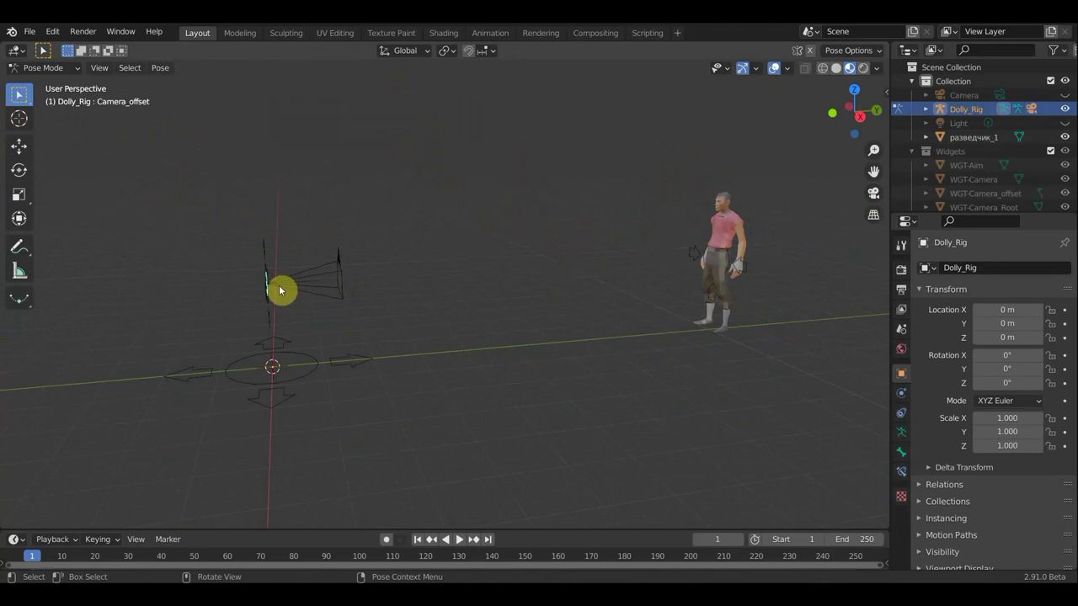
{"action": "mouse_move", "coordinate": [280, 290]}
{"action": "middle_mouse_down"}
{"action": "mouse_move", "coordinate": [368, 281]}
{"action": "mouse_move", "coordinate": [323, 334]}
{"action": "middle_mouse_up"}
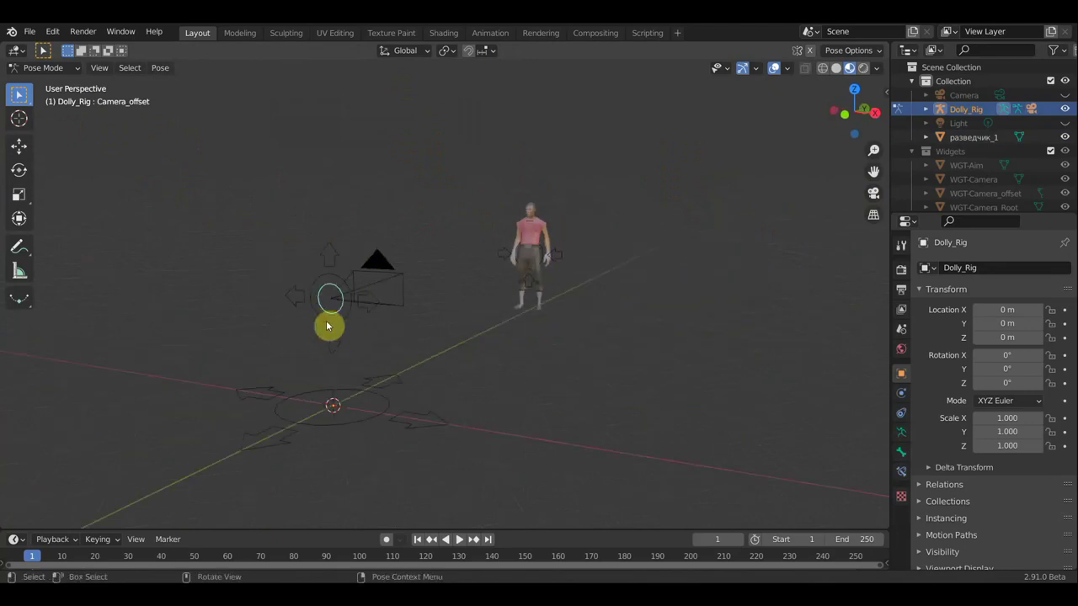
{"action": "left_click", "coordinate": [328, 326]}
{"action": "left_click", "coordinate": [363, 423]}
{"action": "middle_click_drag", "start_coordinate": [376, 414], "coordinate": [306, 402]}
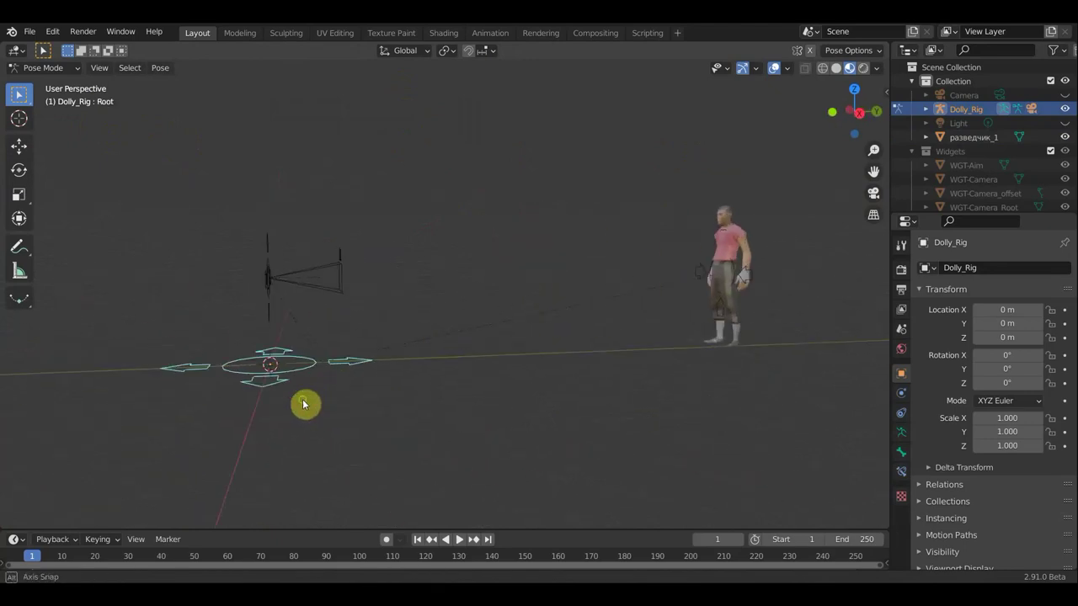
{"action": "key", "text": "g"}
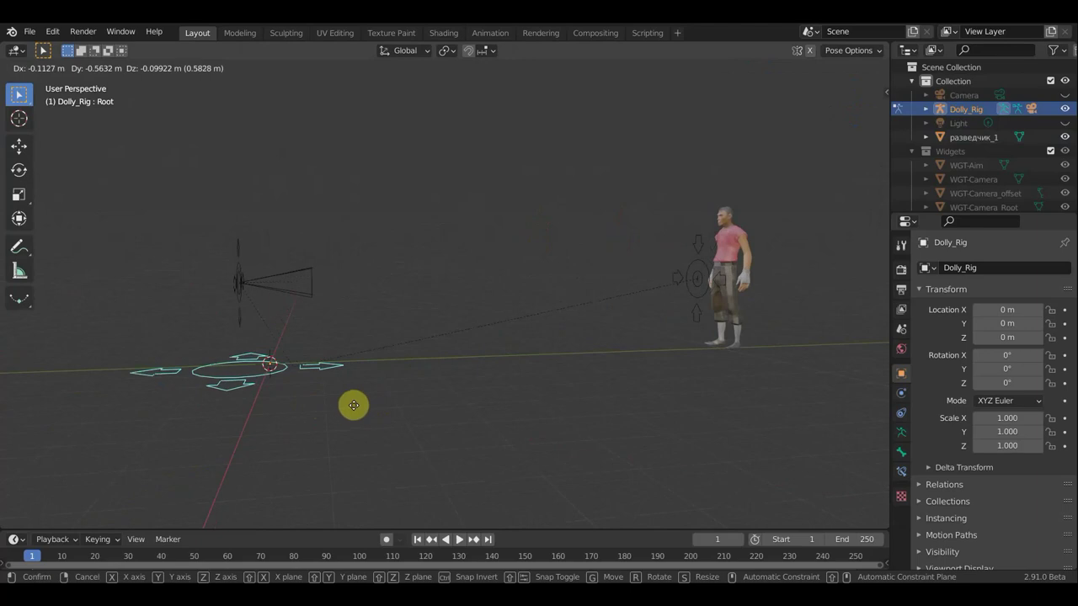
{"action": "left_click", "coordinate": [364, 394]}
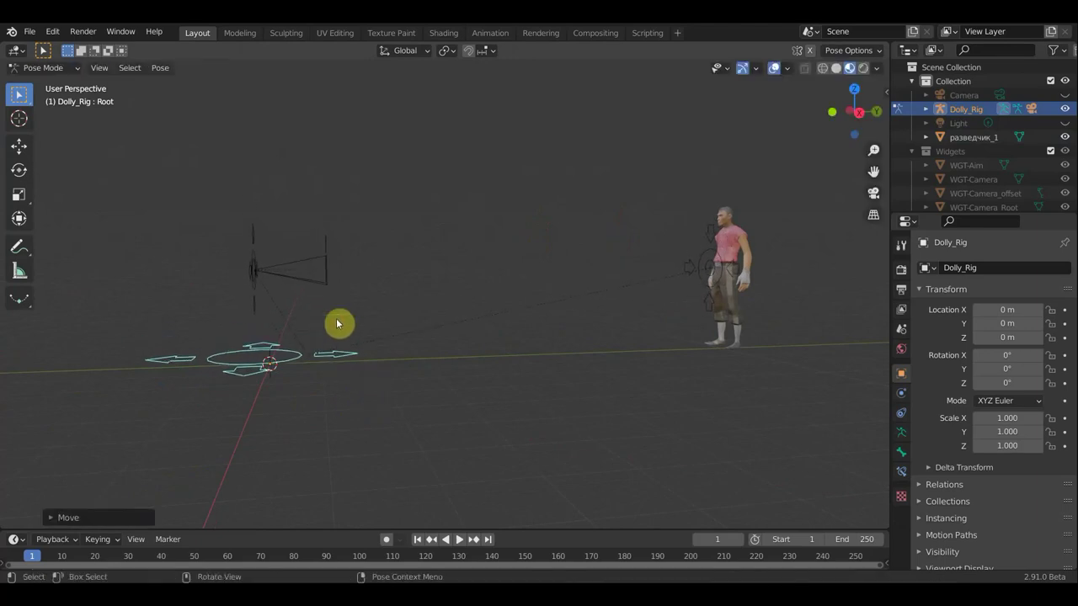
Shift the Camera_offset bone to a new position
{"action": "left_click", "coordinate": [258, 274]}
{"action": "mouse_move", "coordinate": [294, 291]}
{"action": "middle_mouse_down"}
{"action": "mouse_move", "coordinate": [364, 309]}
{"action": "mouse_move", "coordinate": [326, 302]}
{"action": "mouse_move", "coordinate": [399, 275]}
{"action": "mouse_move", "coordinate": [284, 290]}
{"action": "middle_mouse_up"}
{"action": "scroll", "coordinate": [331, 301], "scroll_direction": "up", "scroll_amount": 3}
{"action": "key", "text": "g"}
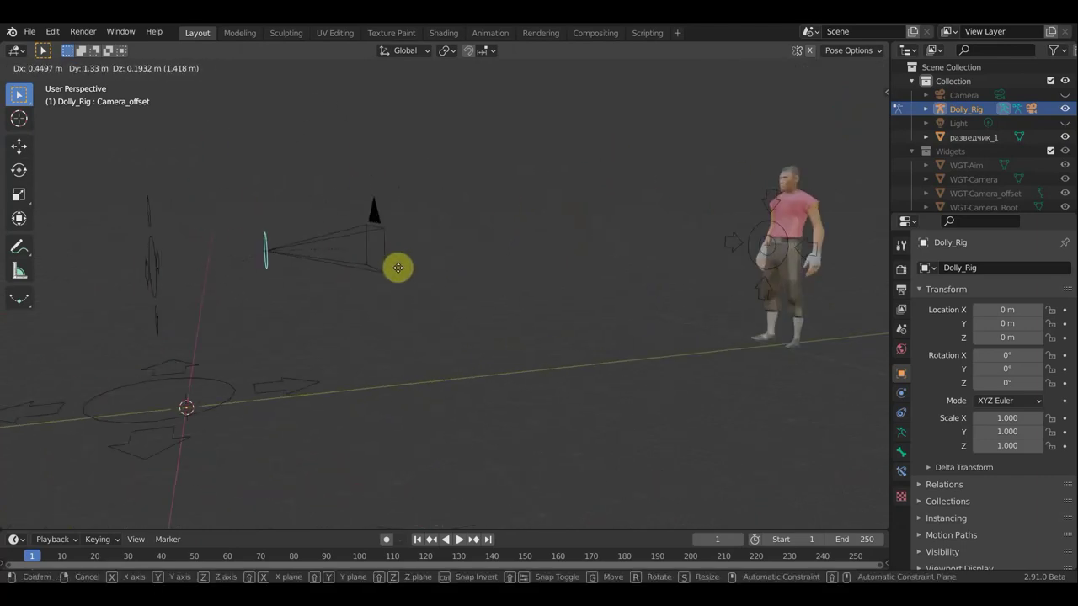
{"action": "left_click", "coordinate": [397, 269]}
{"action": "key", "text": "g"}
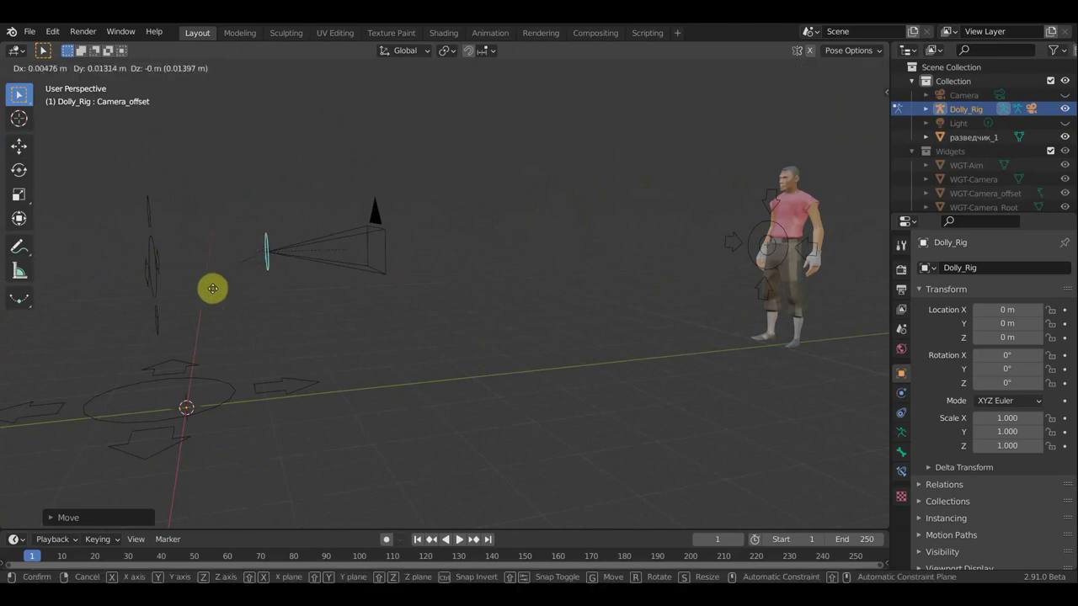
{"action": "left_click", "coordinate": [176, 289]}
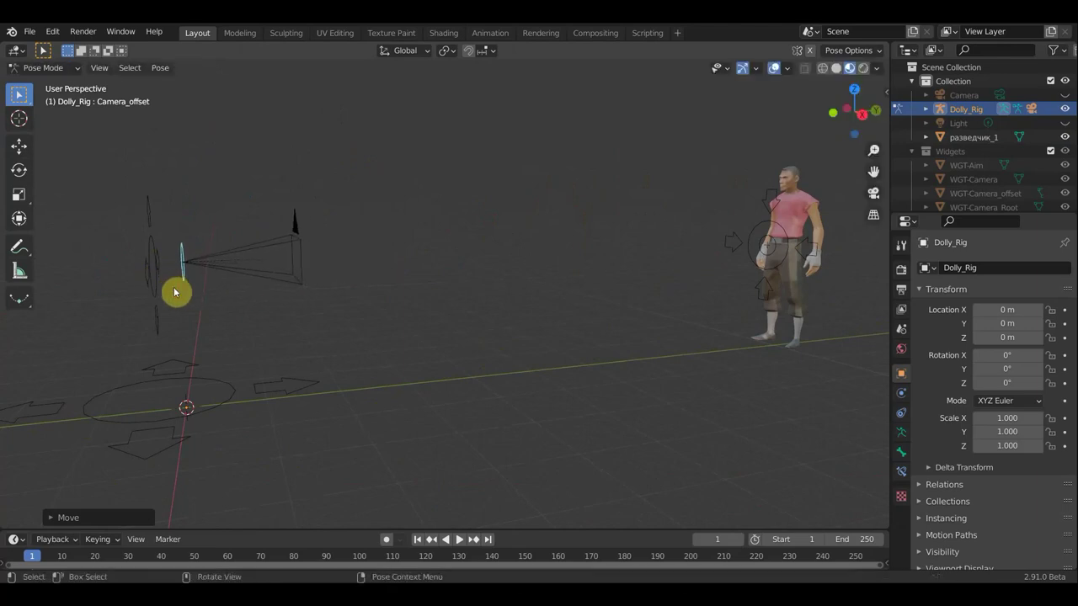
Move the Camera bone so the camera lines up on the character
{"action": "mouse_move", "coordinate": [229, 291]}
{"action": "middle_mouse_down"}
{"action": "mouse_move", "coordinate": [308, 284]}
{"action": "mouse_move", "coordinate": [399, 308]}
{"action": "mouse_move", "coordinate": [458, 305]}
{"action": "mouse_move", "coordinate": [444, 300]}
{"action": "middle_mouse_up"}
{"action": "left_click", "coordinate": [244, 268]}
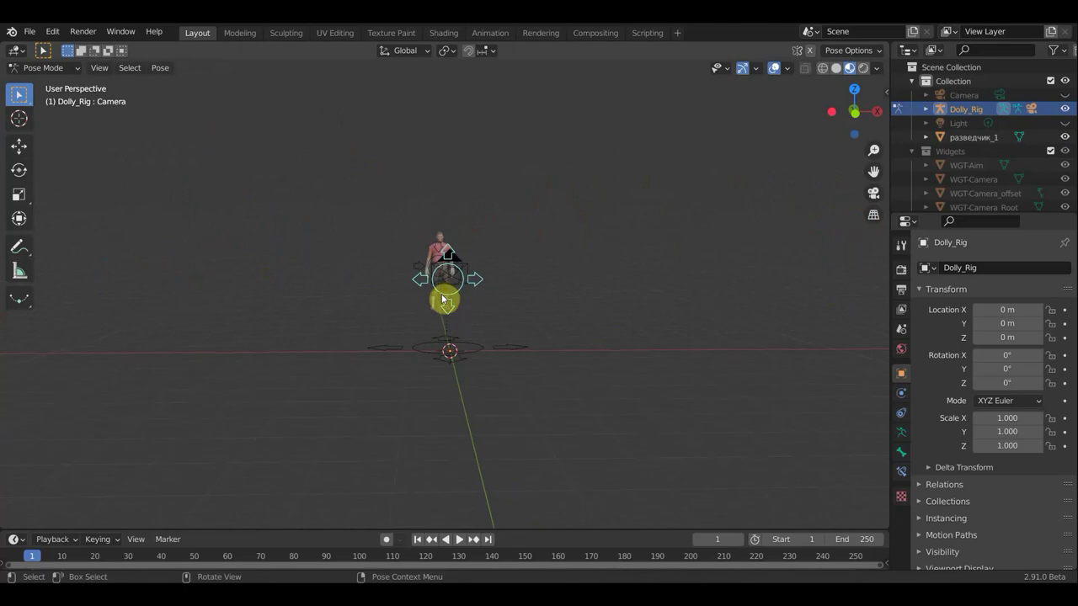
{"action": "key", "text": "g"}
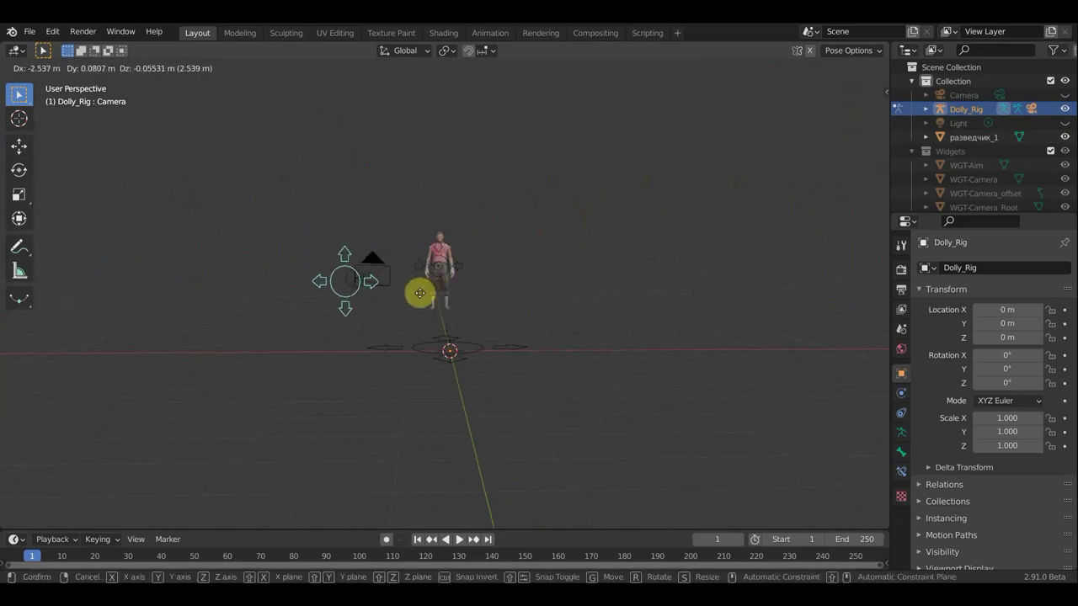
{"action": "left_click", "coordinate": [512, 282]}
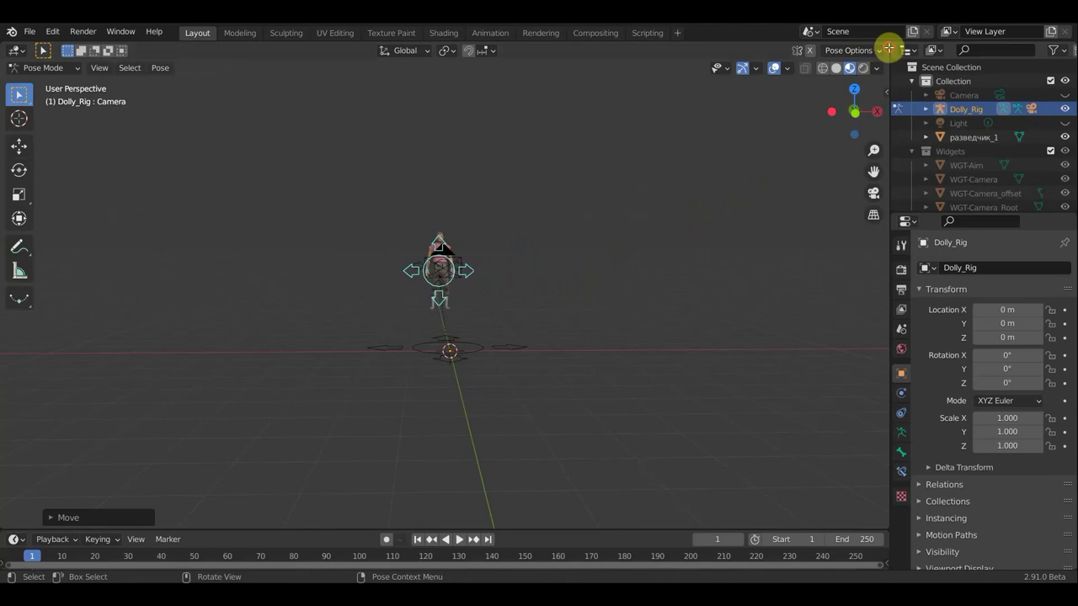
Split the workspace into left and right 3D views and set Dolly_Rig back to Object Mode
{"action": "left_click_drag", "start_coordinate": [888, 48], "coordinate": [502, 76]}
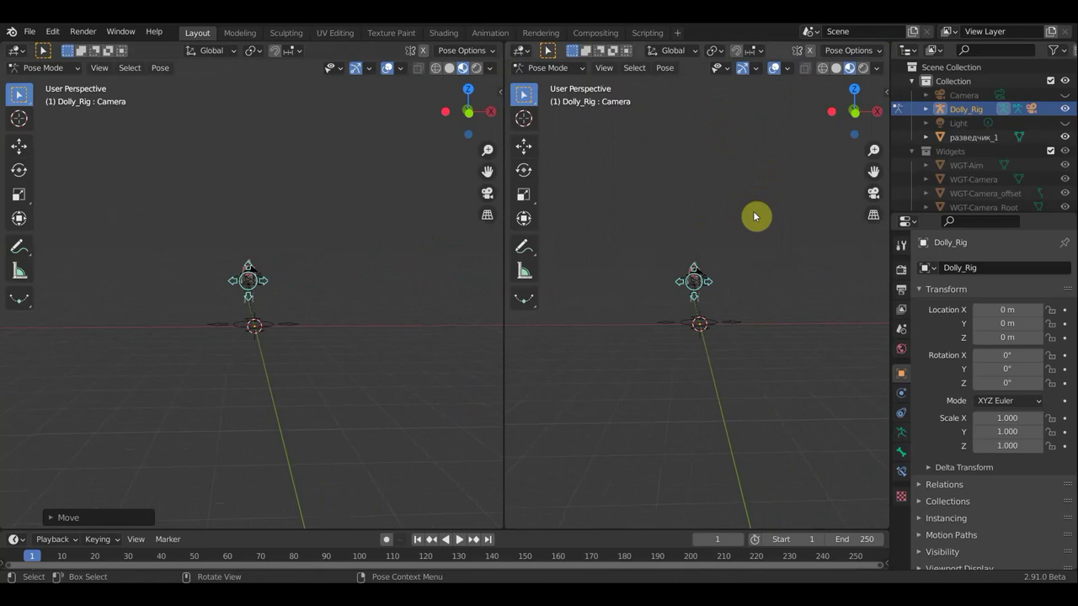
{"action": "middle_click_drag", "start_coordinate": [772, 227], "coordinate": [775, 219]}
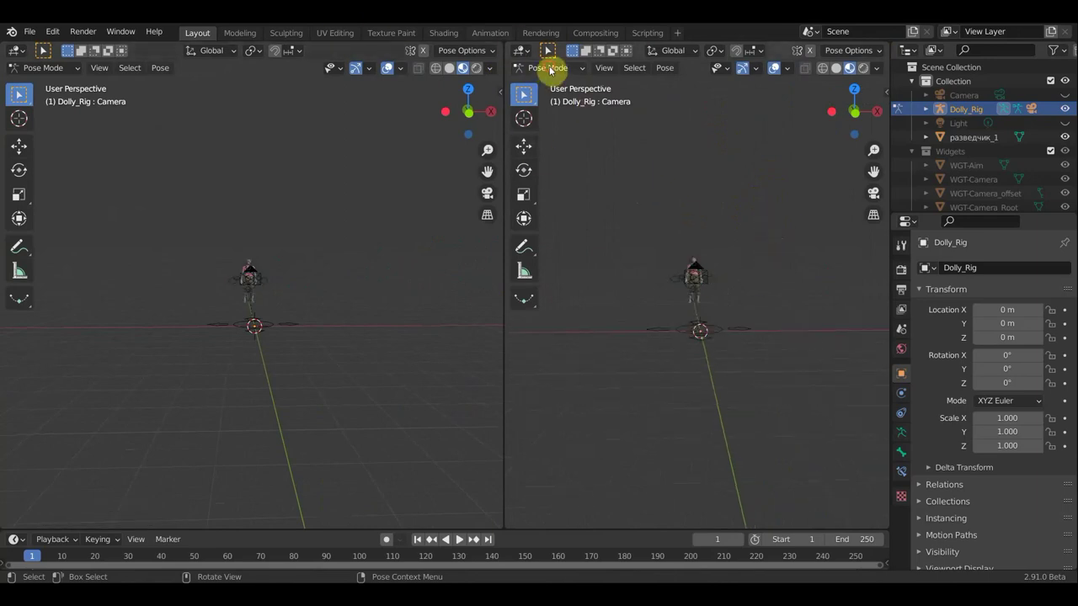
{"action": "left_click", "coordinate": [551, 67]}
{"action": "left_click", "coordinate": [558, 84]}
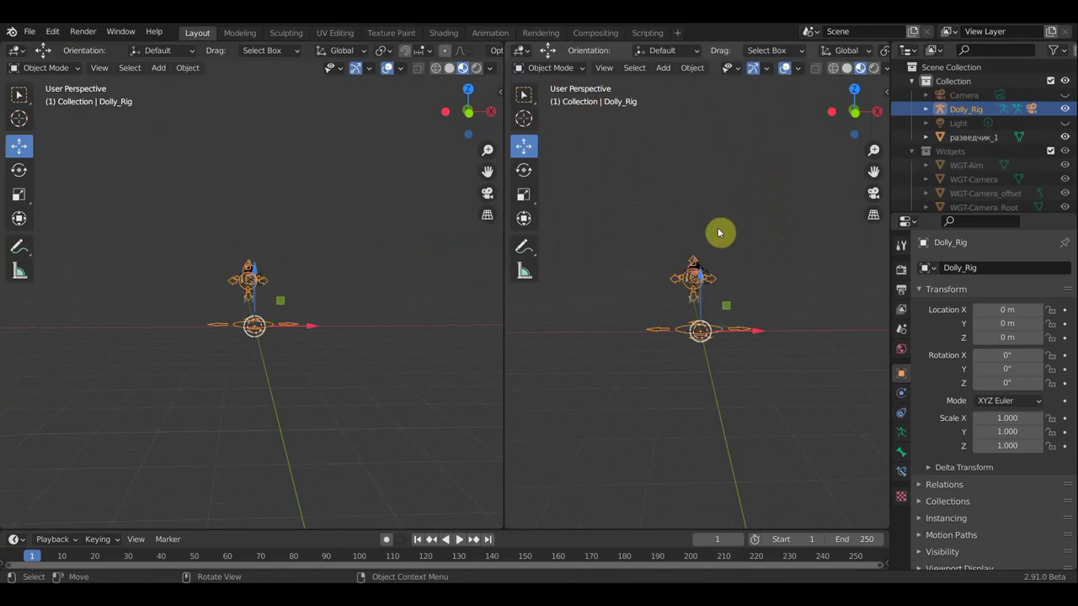
Check the Themes, Viewport and Input preferences, then show the rig camera's view with Numpad 0
{"action": "left_click", "coordinate": [53, 31]}
{"action": "left_click", "coordinate": [115, 233]}
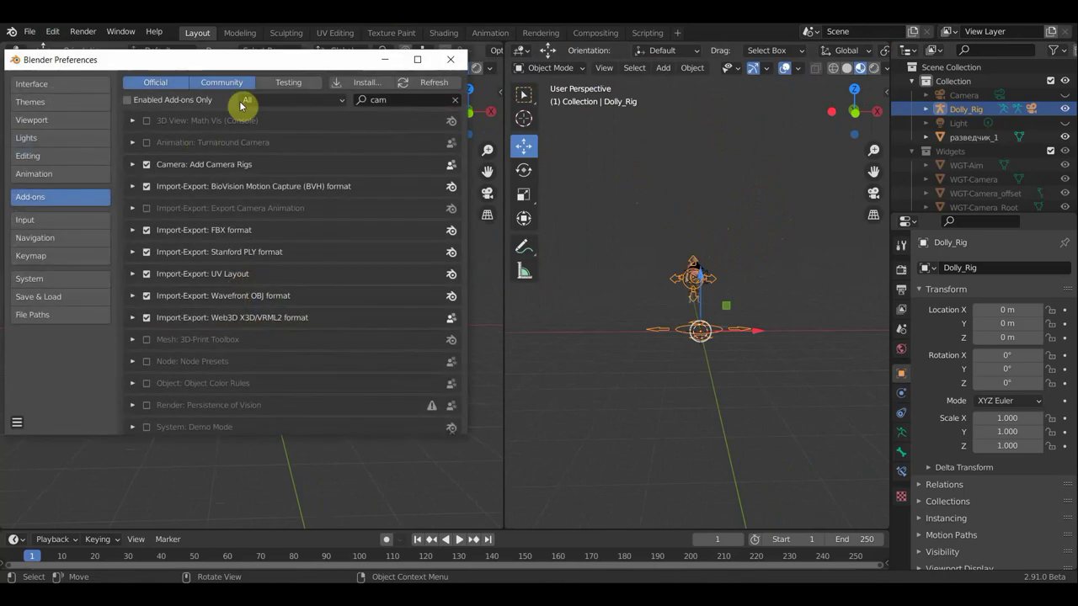
{"action": "left_click", "coordinate": [48, 103]}
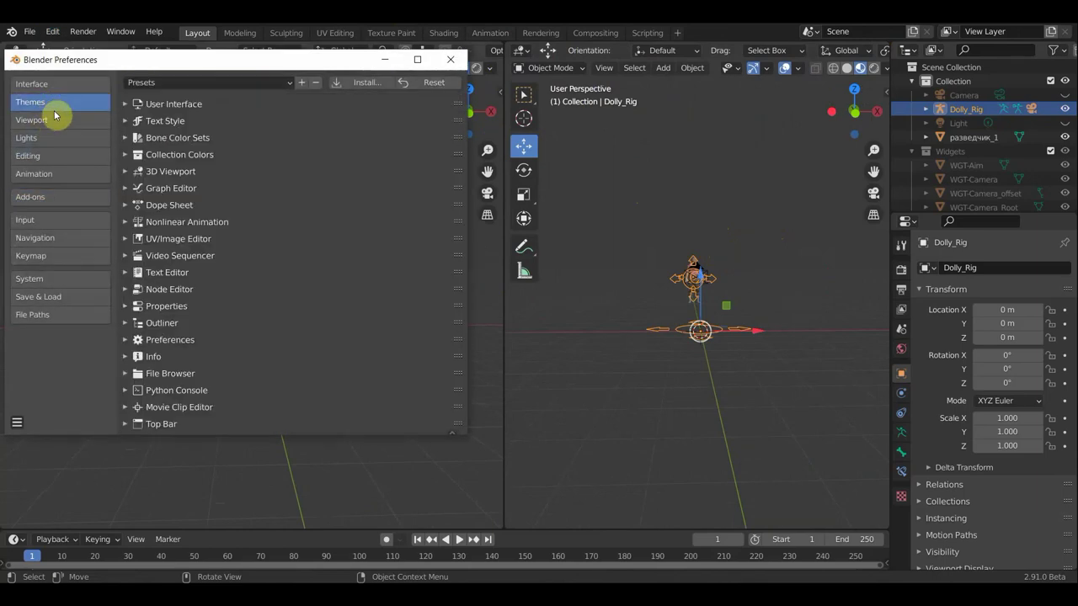
{"action": "left_click", "coordinate": [54, 123]}
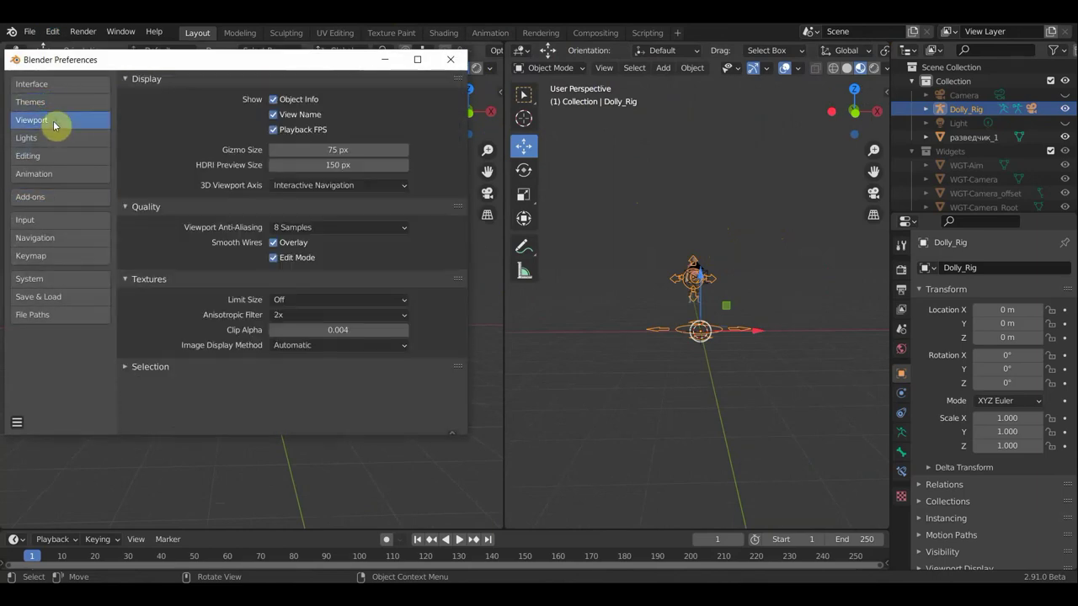
{"action": "left_click", "coordinate": [52, 218]}
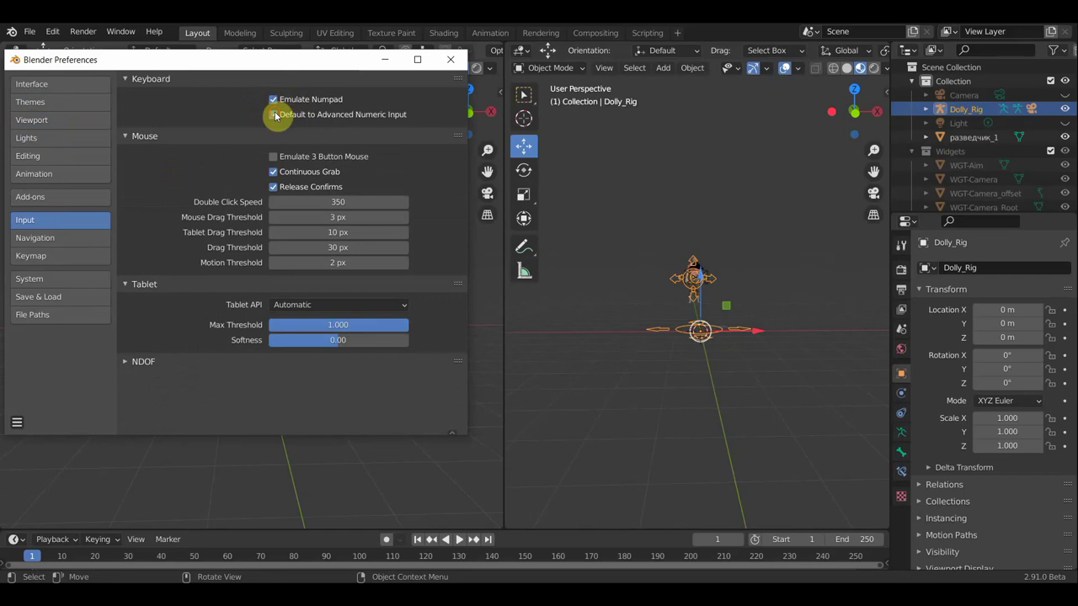
{"action": "left_click", "coordinate": [450, 58]}
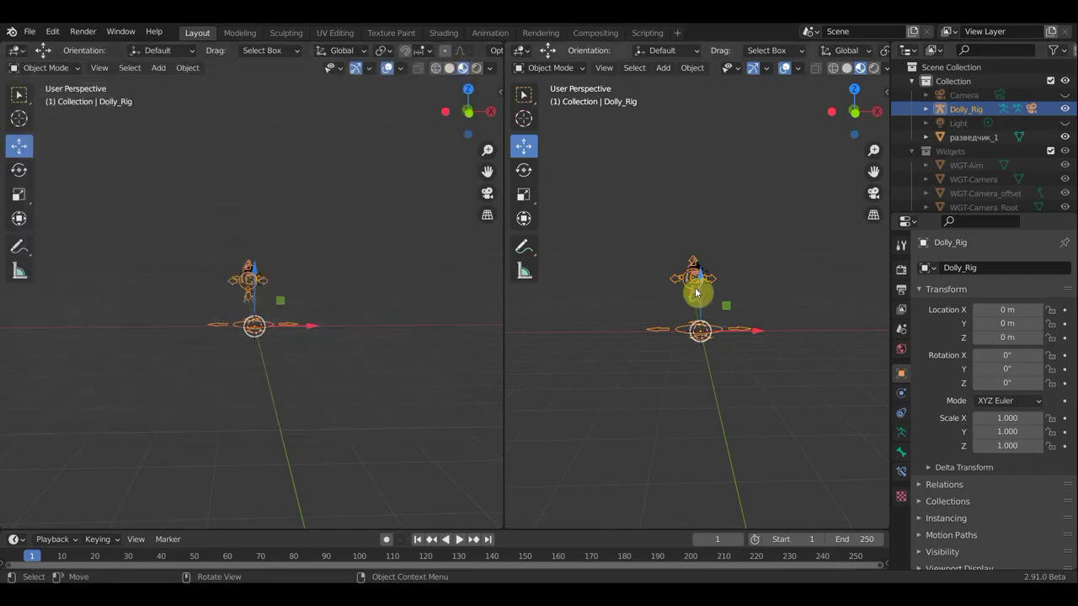
{"action": "key", "text": "KP_0"}
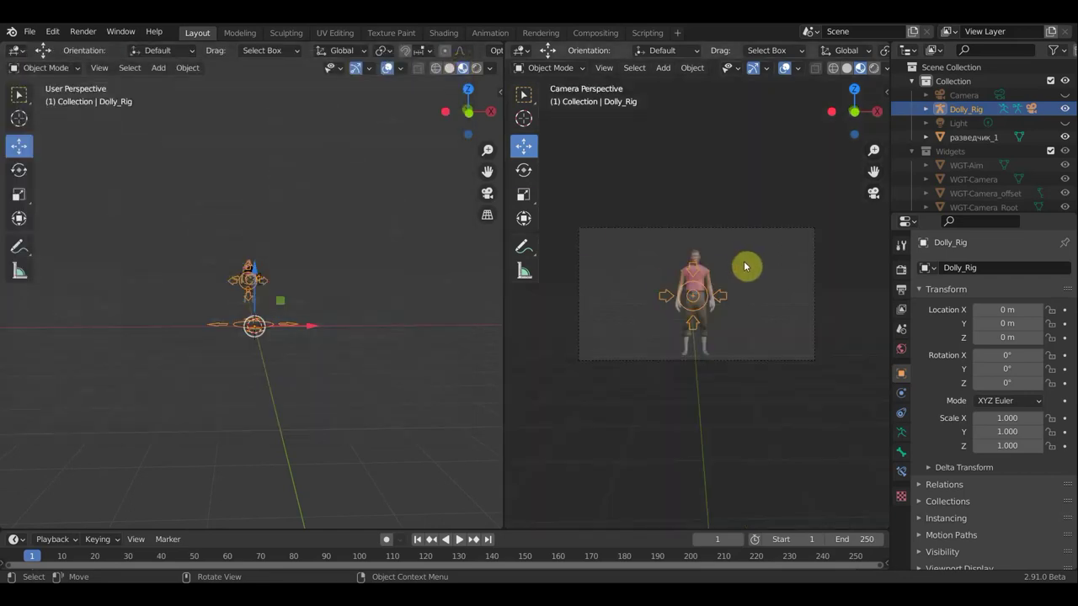
Switch the rig to Pose Mode, snap to top view (Numpad 7), and swing the camera bone toward a profile shot
{"action": "scroll", "coordinate": [671, 333], "scroll_direction": "up", "scroll_amount": 1}
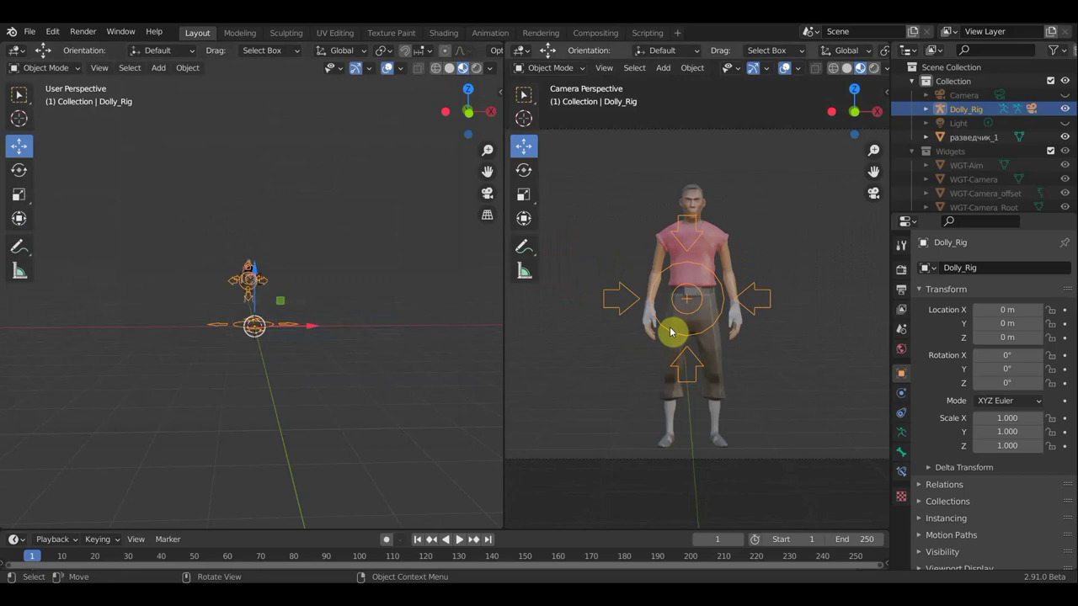
{"action": "scroll", "coordinate": [671, 333], "scroll_direction": "down", "scroll_amount": 2}
{"action": "scroll", "coordinate": [671, 333], "scroll_direction": "down", "scroll_amount": 1}
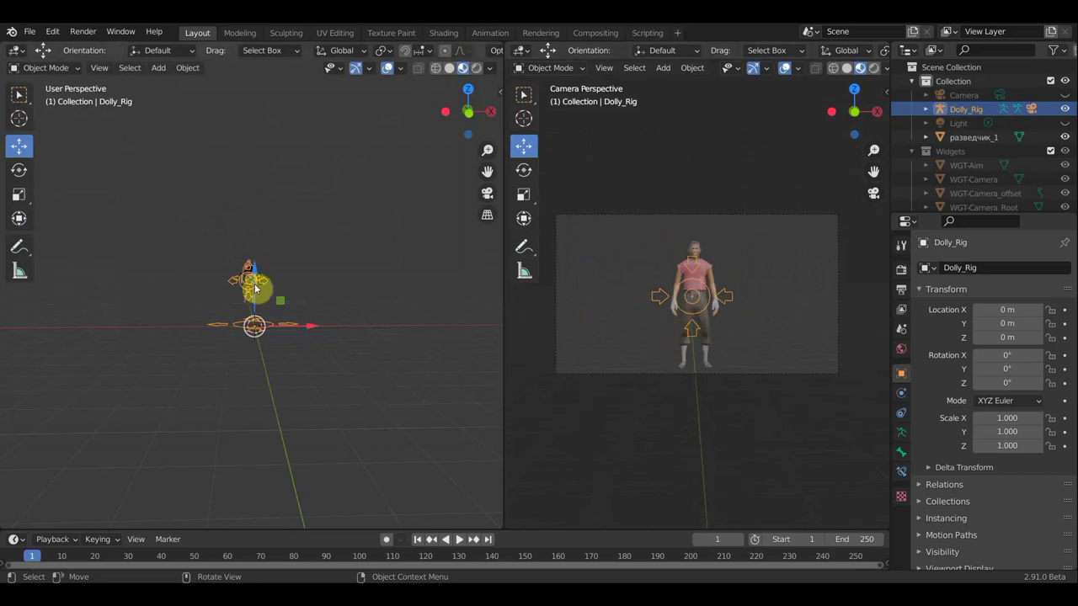
{"action": "mouse_move", "coordinate": [275, 308]}
{"action": "middle_mouse_down"}
{"action": "mouse_move", "coordinate": [224, 366]}
{"action": "mouse_move", "coordinate": [193, 366]}
{"action": "mouse_move", "coordinate": [218, 323]}
{"action": "middle_mouse_up"}
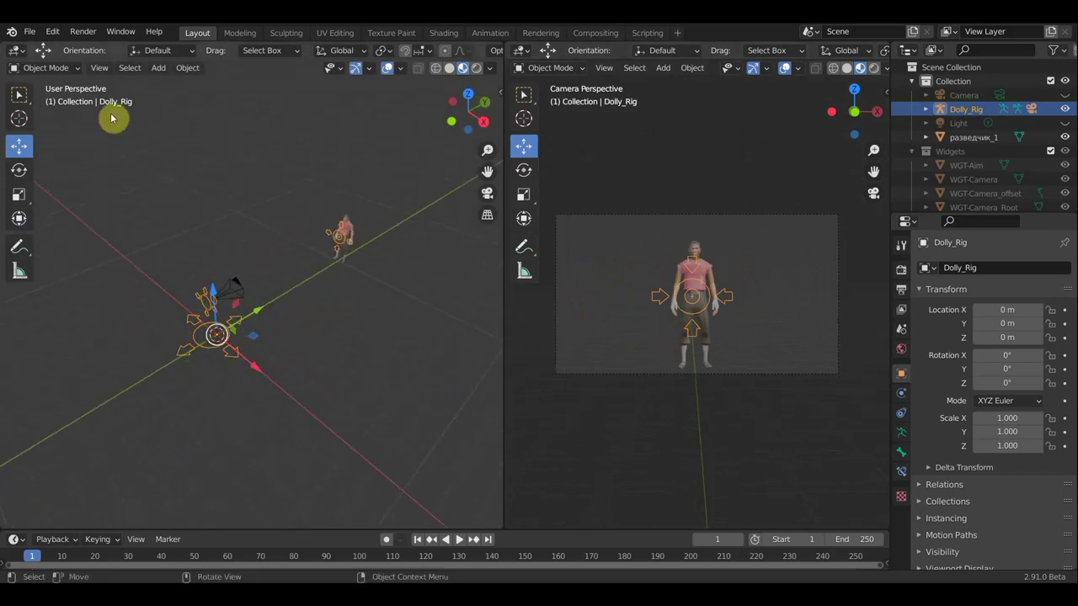
{"action": "left_click", "coordinate": [44, 68]}
{"action": "left_click", "coordinate": [47, 114]}
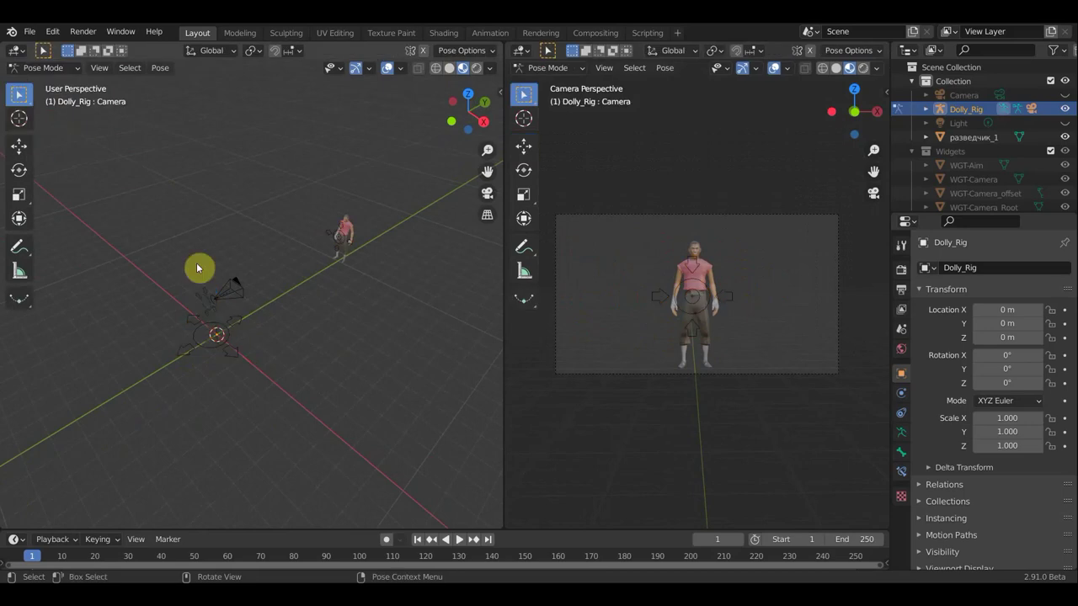
{"action": "middle_click_drag", "start_coordinate": [206, 309], "coordinate": [342, 360]}
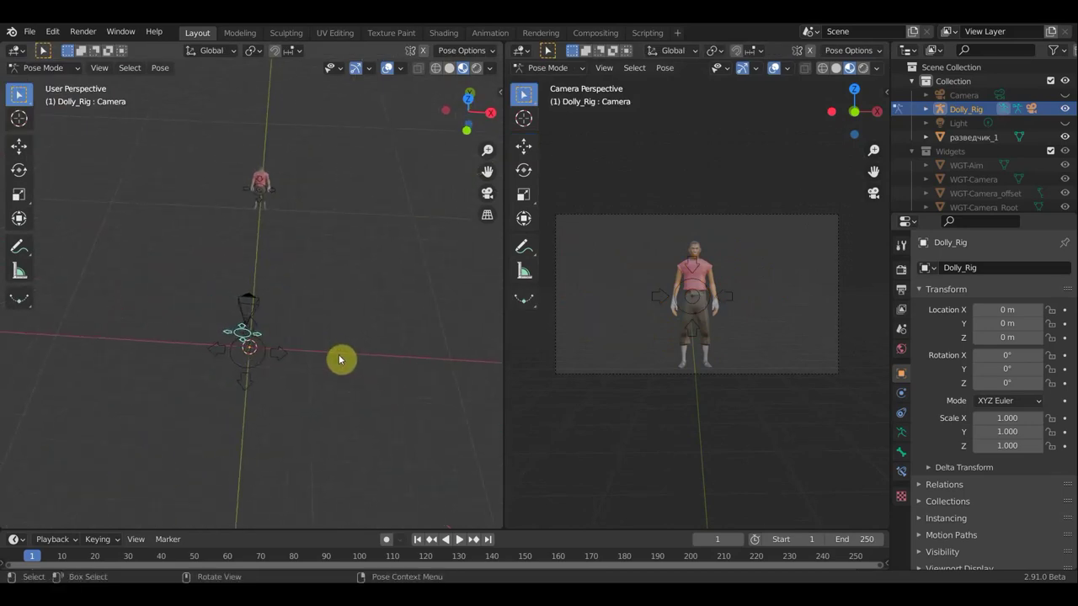
{"action": "key", "text": "KP_7"}
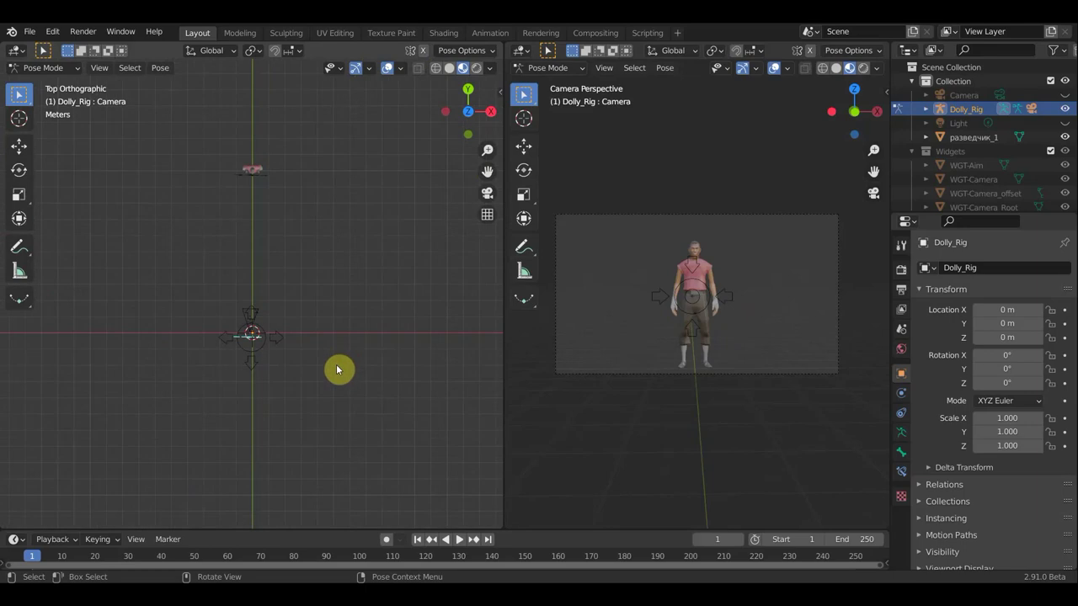
{"action": "key", "text": "g"}
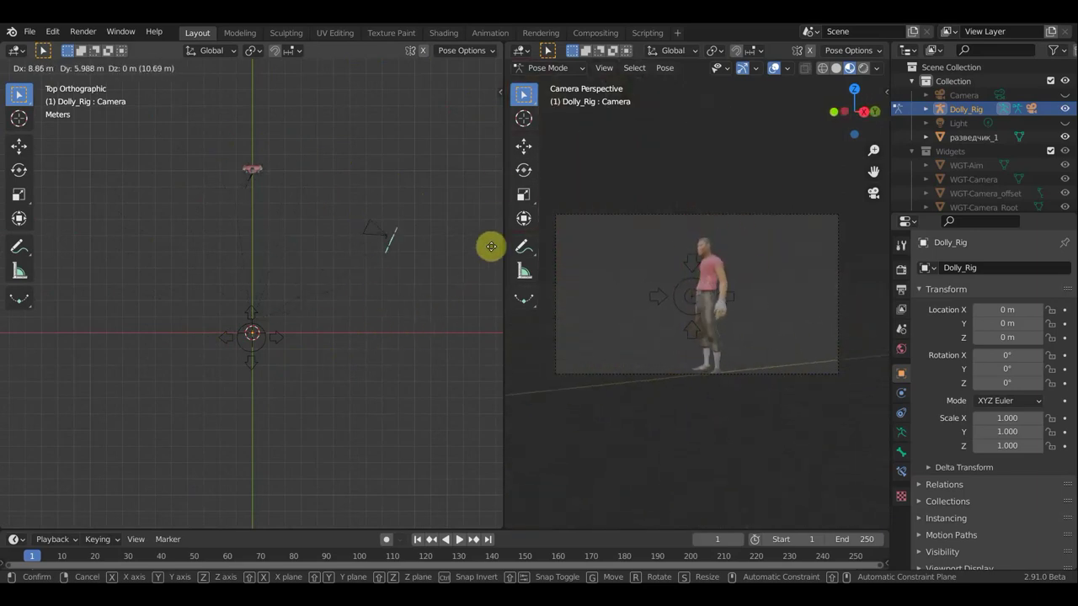
Place the camera bone in front of the character for a face-on shot
{"action": "left_click", "coordinate": [499, 172]}
{"action": "scroll", "coordinate": [712, 274], "scroll_direction": "up", "scroll_amount": 5}
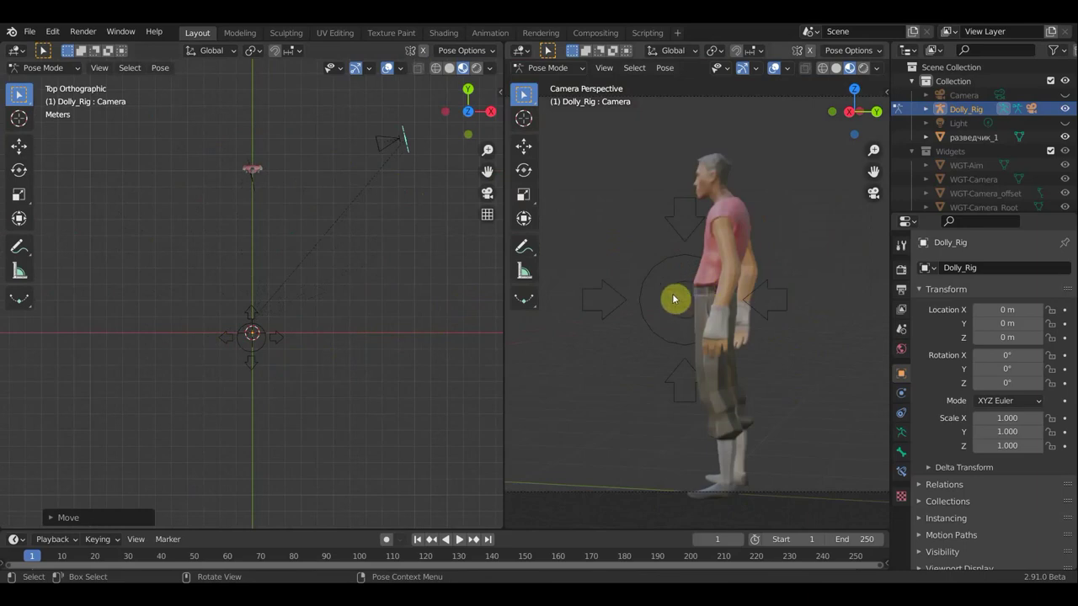
{"action": "scroll", "coordinate": [411, 152], "scroll_direction": "down", "scroll_amount": 1}
{"action": "scroll", "coordinate": [405, 160], "scroll_direction": "down", "scroll_amount": 1}
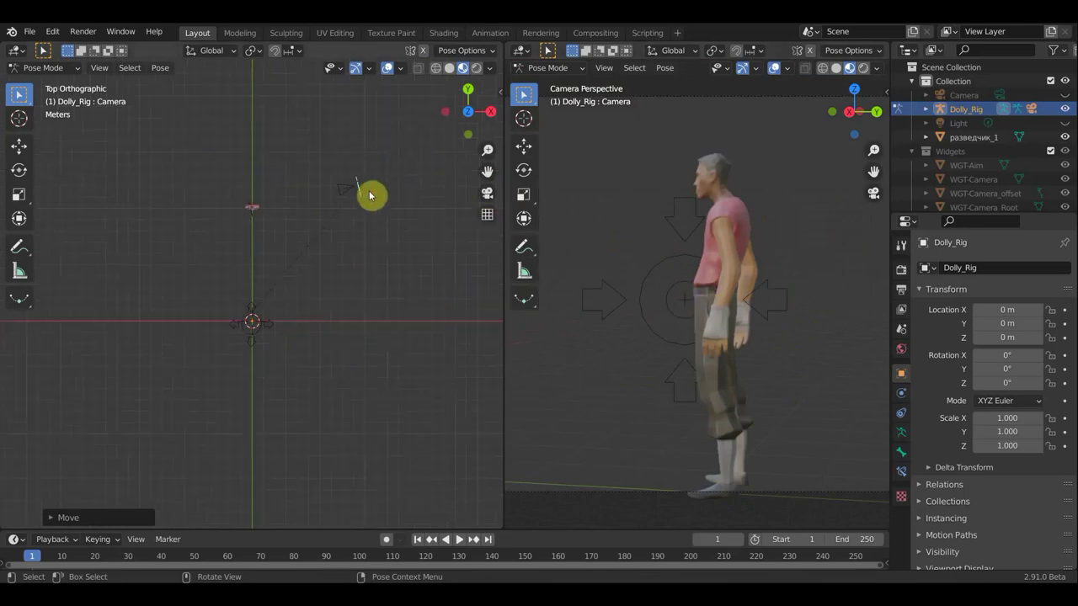
{"action": "key", "text": "g"}
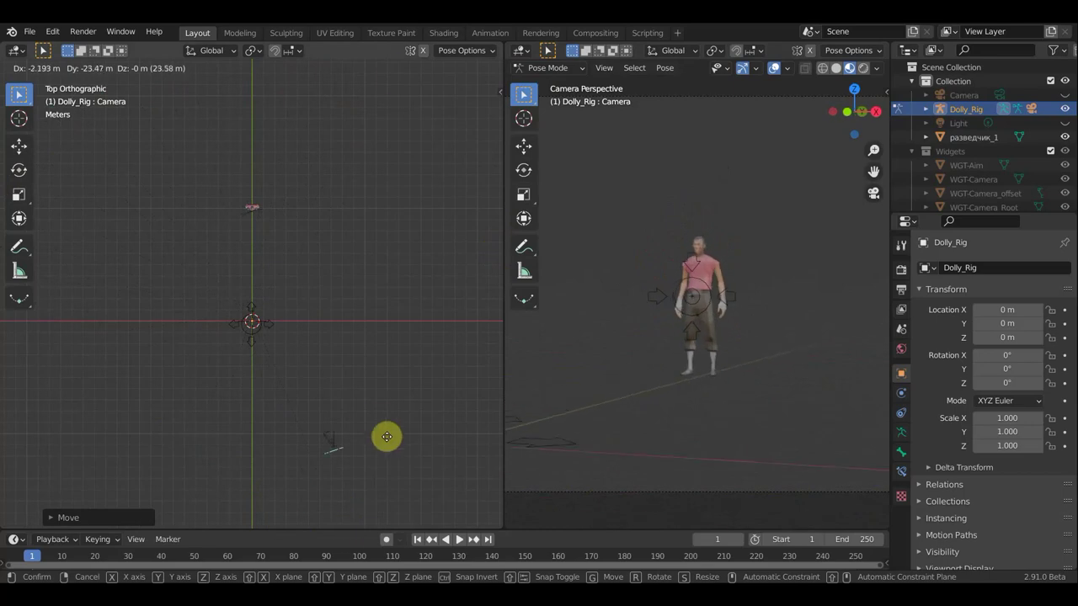
{"action": "left_click", "coordinate": [373, 421]}
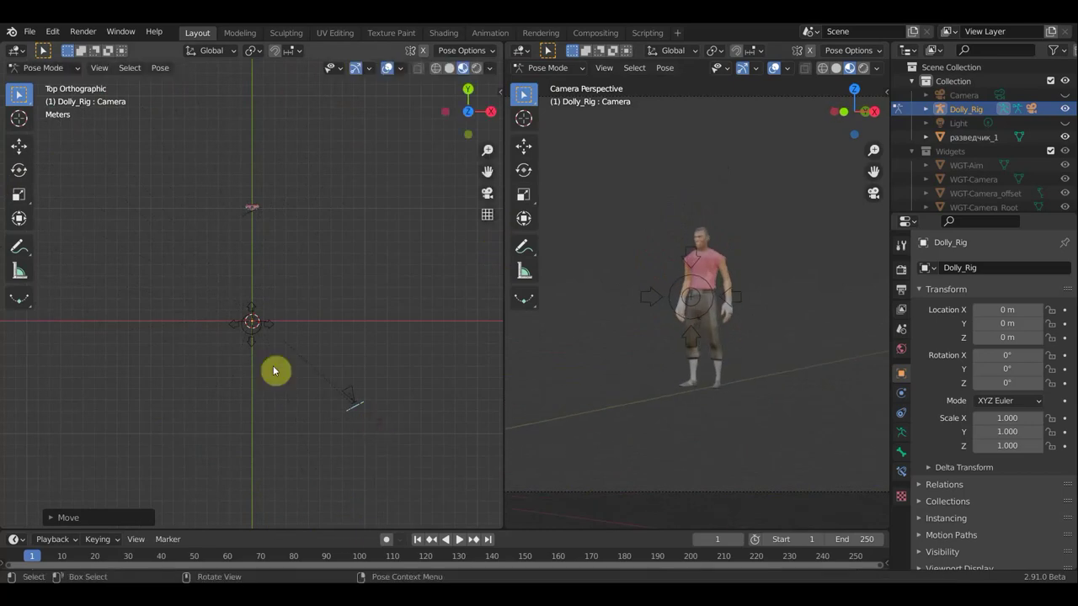
Move the rig's Root bone down and right, about 18 m from the origin
{"action": "left_click", "coordinate": [268, 323]}
{"action": "scroll", "coordinate": [326, 354], "scroll_direction": "down", "scroll_amount": 4}
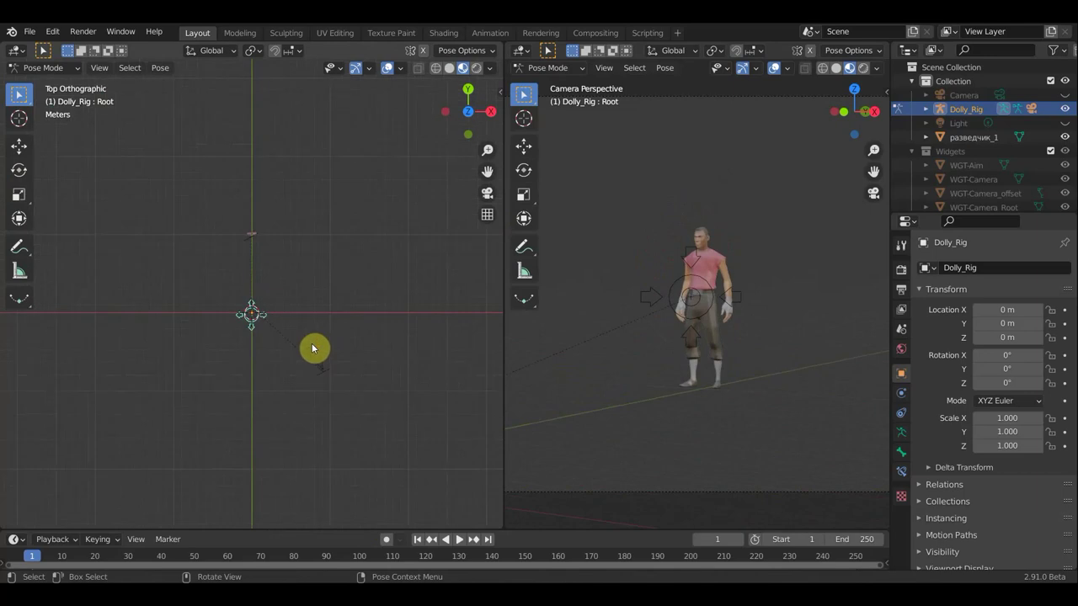
{"action": "key", "text": "g"}
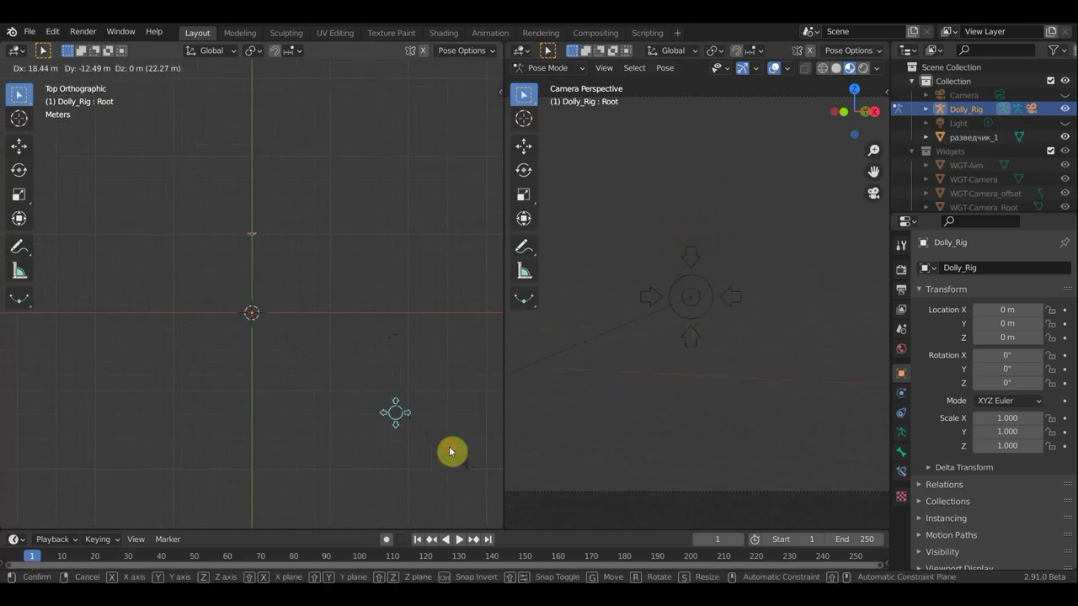
{"action": "left_click", "coordinate": [449, 451]}
{"action": "scroll", "coordinate": [430, 433], "scroll_direction": "down", "scroll_amount": 2}
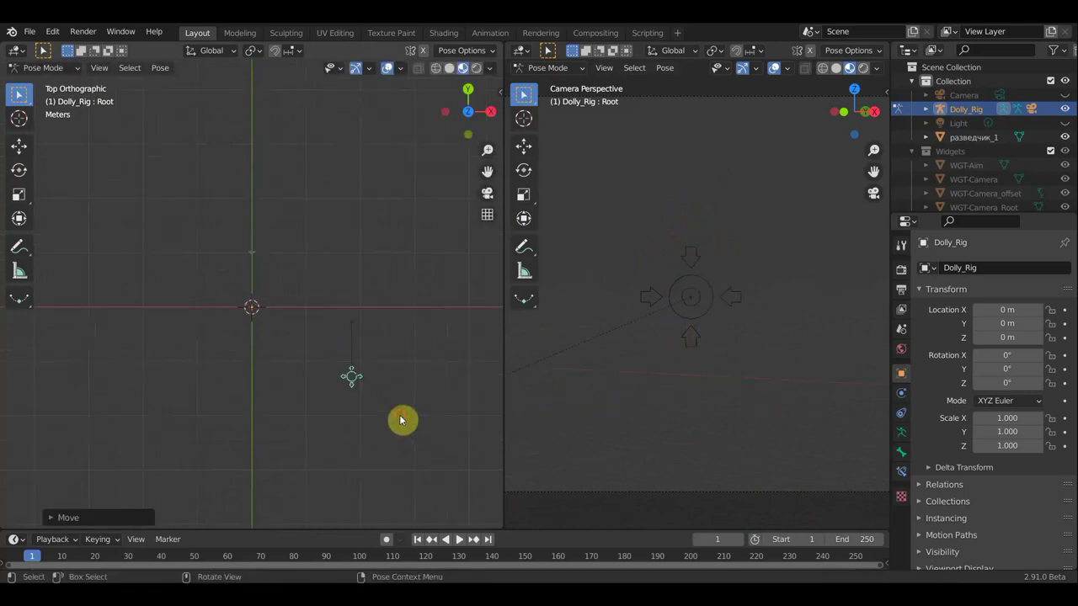
Move the Camera bone to a new spot and rotate it
{"action": "left_click", "coordinate": [401, 418]}
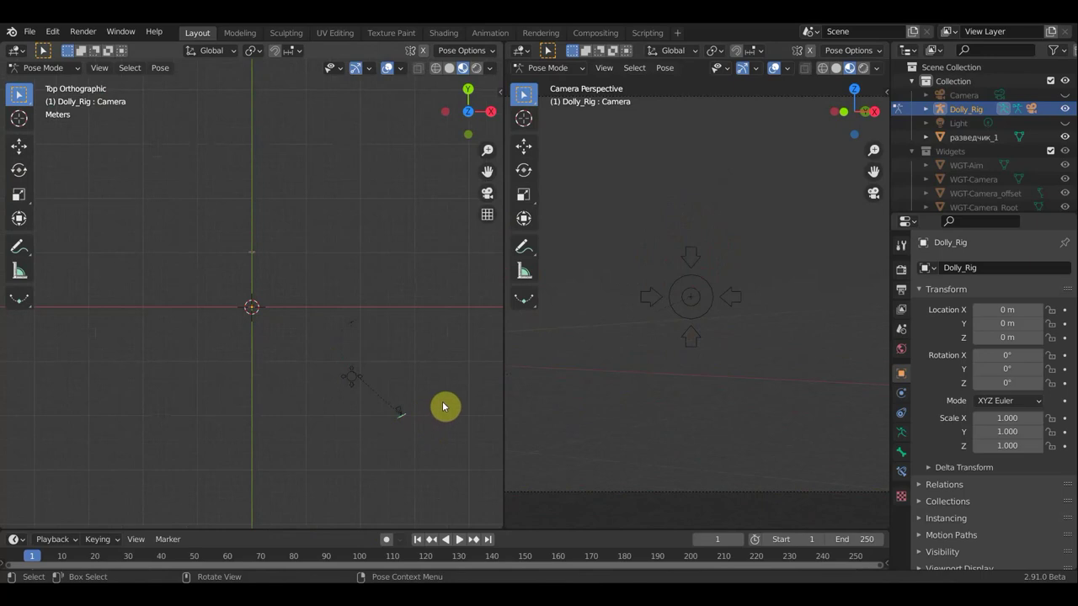
{"action": "key", "text": "g"}
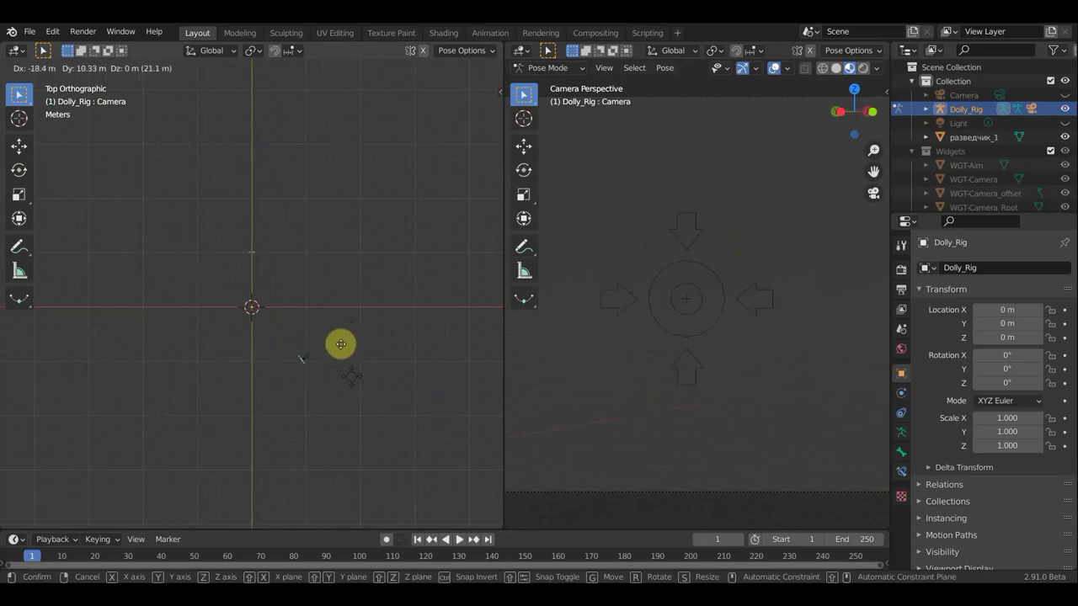
{"action": "left_click", "coordinate": [375, 350]}
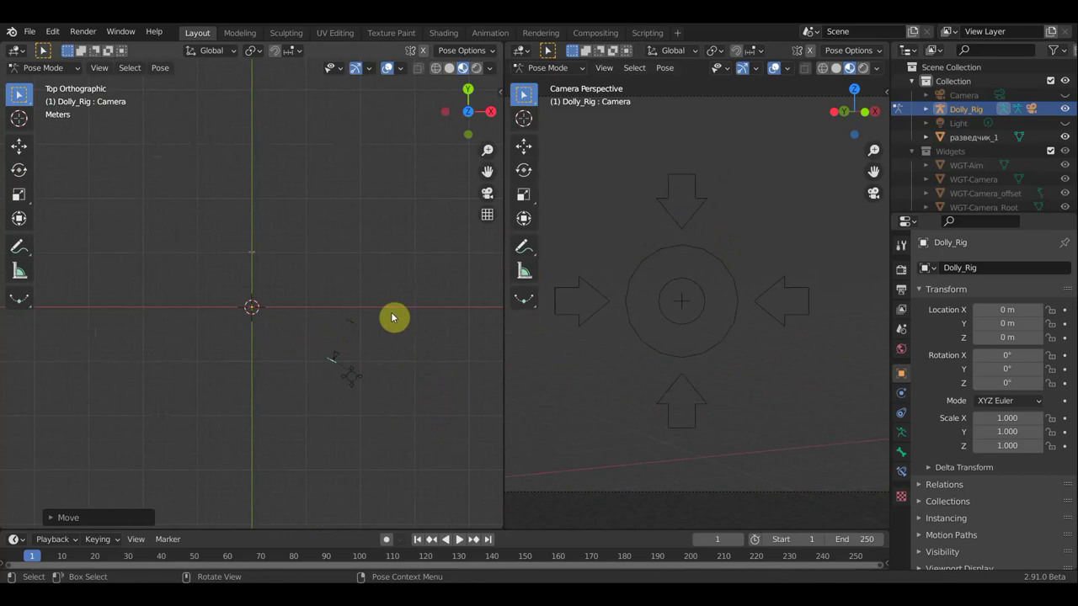
{"action": "key", "text": "r"}
{"action": "left_click", "coordinate": [410, 343]}
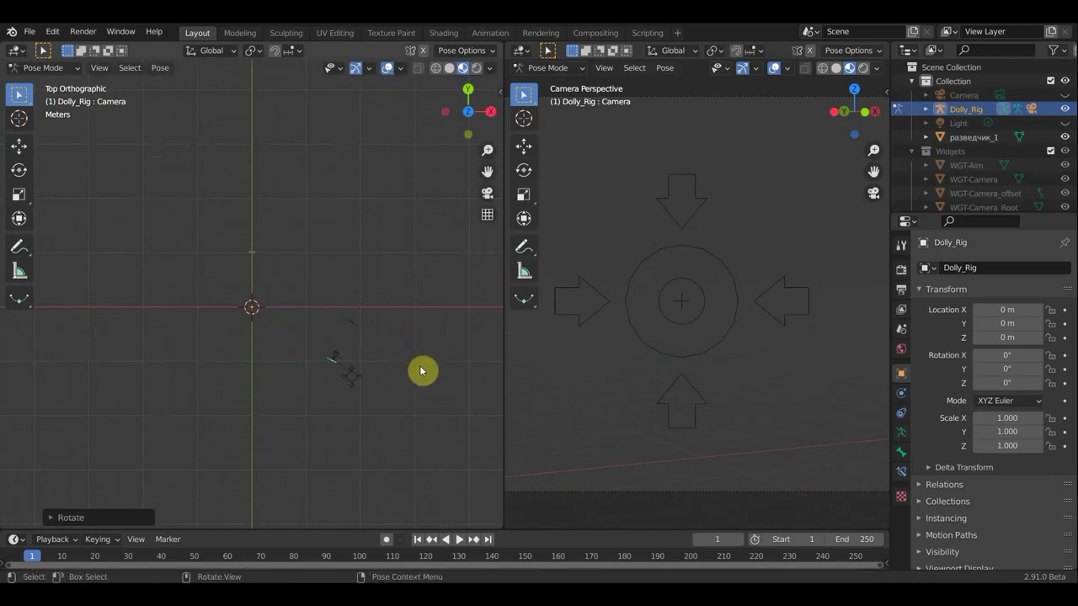
Slide the Camera bone about 70 m left along X, then select the Aim bone
{"action": "key", "text": "g"}
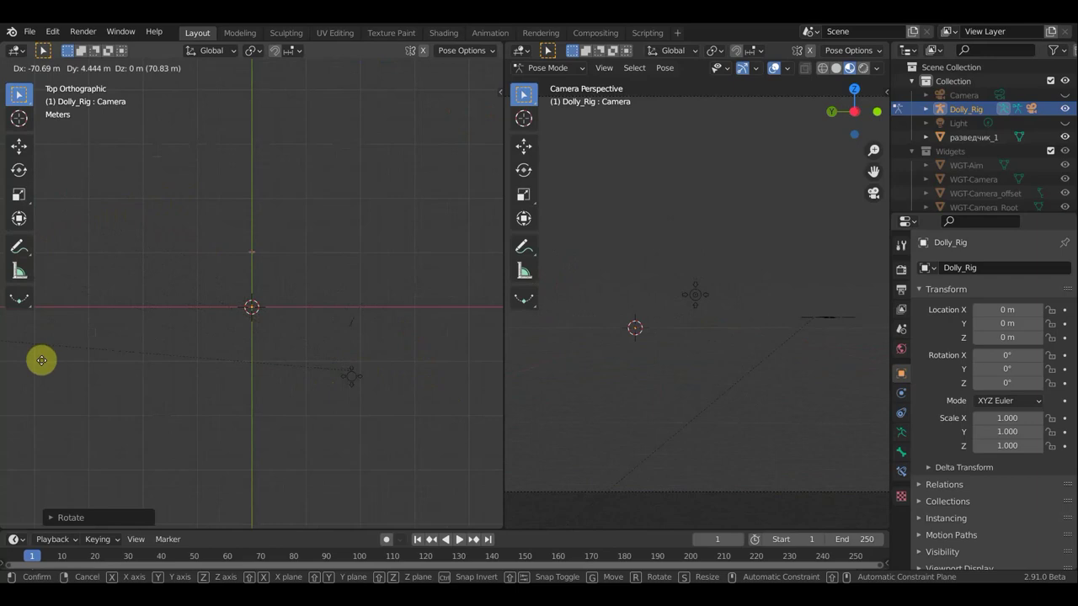
{"action": "left_click", "coordinate": [162, 336]}
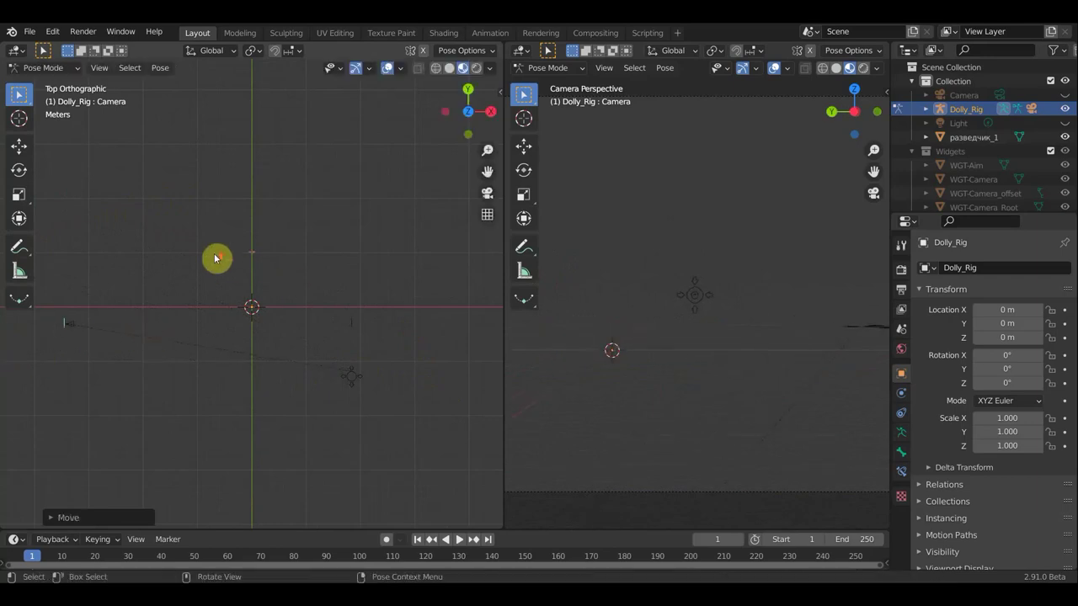
{"action": "mouse_move", "coordinate": [215, 259]}
{"action": "middle_mouse_down"}
{"action": "mouse_move", "coordinate": [228, 250]}
{"action": "mouse_move", "coordinate": [202, 210]}
{"action": "mouse_move", "coordinate": [115, 121]}
{"action": "mouse_move", "coordinate": [211, 244]}
{"action": "mouse_move", "coordinate": [202, 254]}
{"action": "mouse_move", "coordinate": [380, 305]}
{"action": "mouse_move", "coordinate": [377, 313]}
{"action": "middle_mouse_up"}
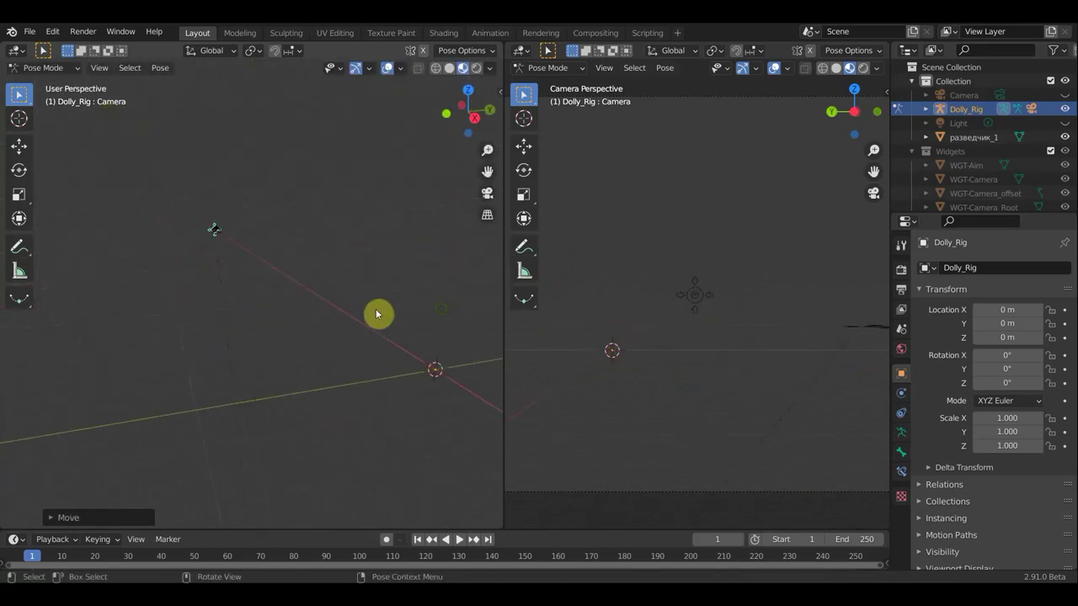
{"action": "mouse_move", "coordinate": [217, 232]}
{"action": "middle_mouse_down"}
{"action": "mouse_move", "coordinate": [284, 336]}
{"action": "mouse_move", "coordinate": [237, 323]}
{"action": "mouse_move", "coordinate": [267, 359]}
{"action": "mouse_move", "coordinate": [331, 383]}
{"action": "mouse_move", "coordinate": [284, 340]}
{"action": "mouse_move", "coordinate": [265, 355]}
{"action": "middle_mouse_up"}
{"action": "left_click", "coordinate": [226, 270]}
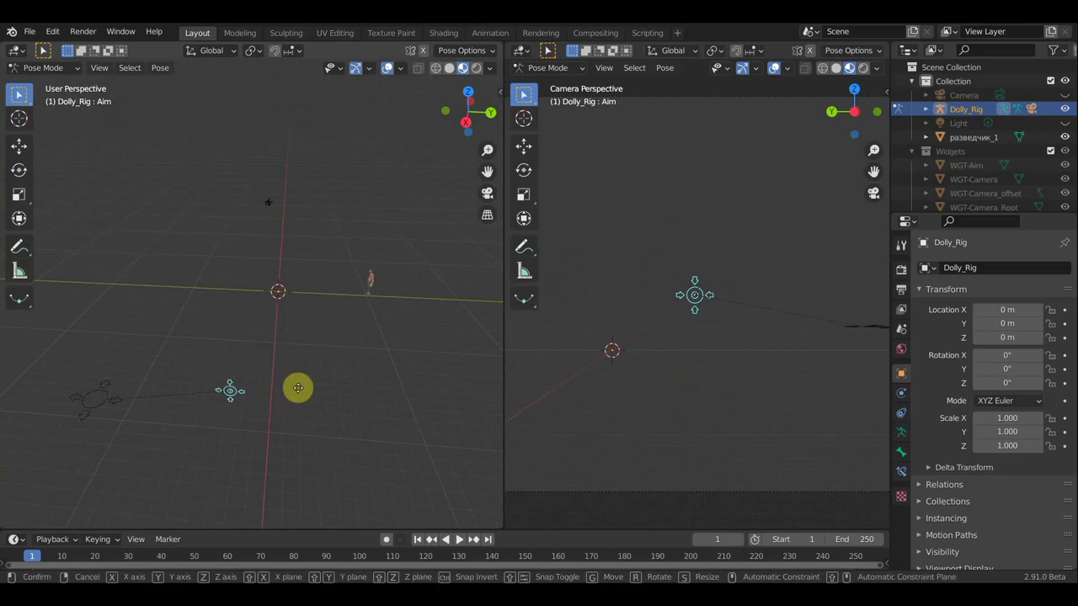
Move the Aim bone in several passes until it sits beside the character
{"action": "key", "text": "g"}
{"action": "left_click", "coordinate": [415, 284]}
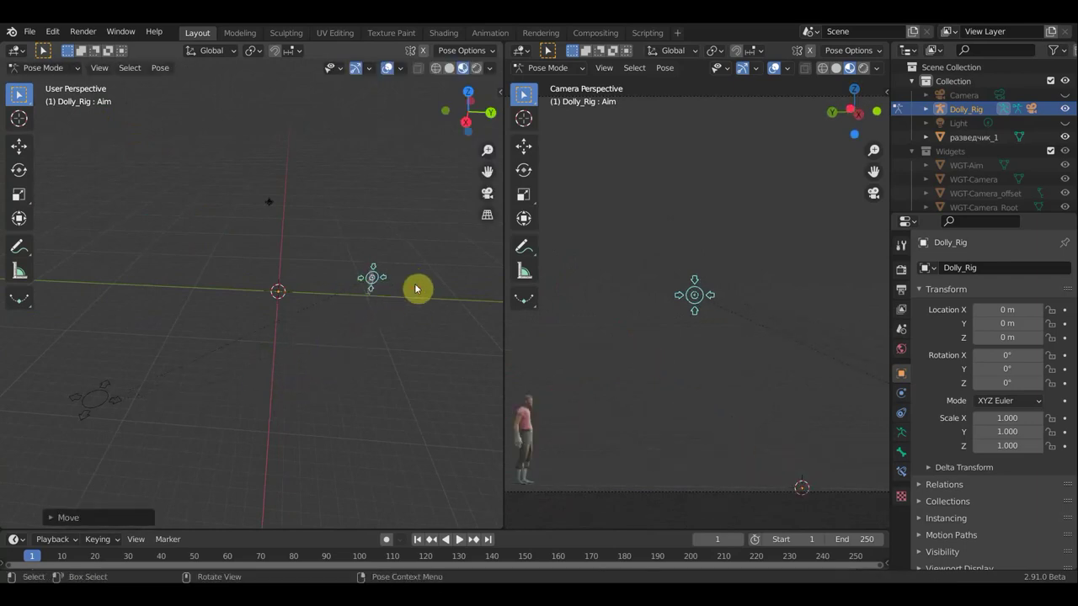
{"action": "mouse_move", "coordinate": [416, 289]}
{"action": "middle_mouse_down"}
{"action": "mouse_move", "coordinate": [299, 337]}
{"action": "mouse_move", "coordinate": [183, 346]}
{"action": "mouse_move", "coordinate": [241, 343]}
{"action": "middle_mouse_up"}
{"action": "key", "text": "g"}
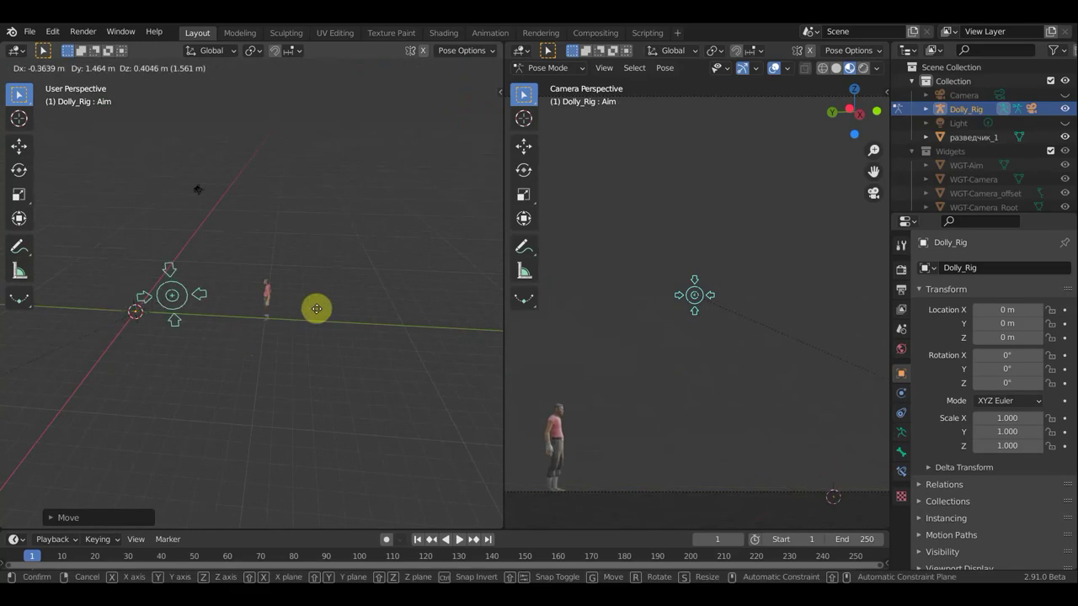
{"action": "left_click", "coordinate": [371, 315]}
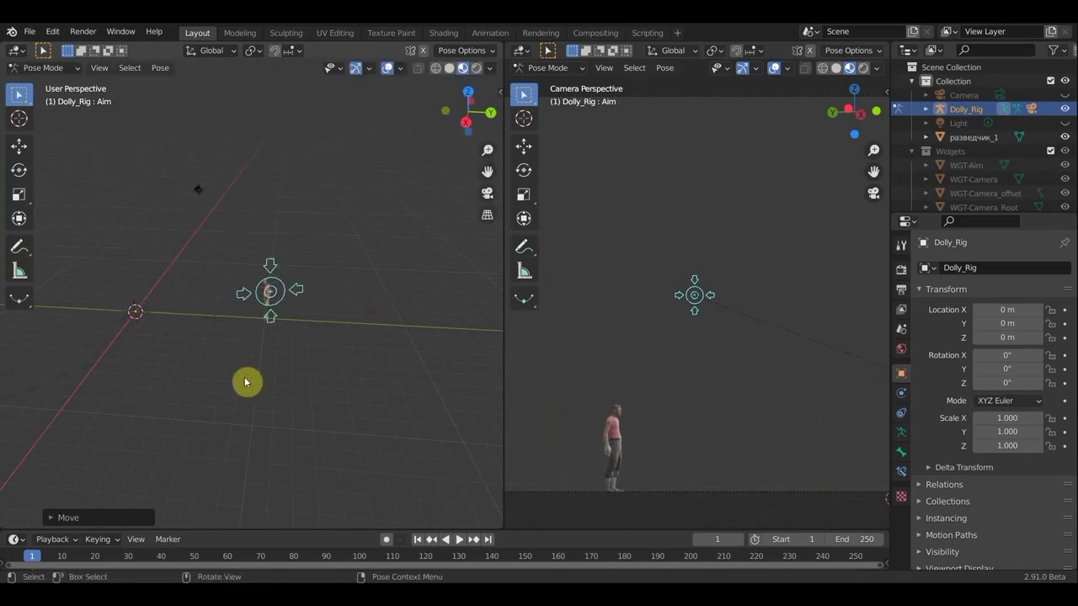
{"action": "mouse_move", "coordinate": [245, 379]}
{"action": "middle_mouse_down"}
{"action": "mouse_move", "coordinate": [373, 373]}
{"action": "mouse_move", "coordinate": [404, 356]}
{"action": "middle_mouse_up"}
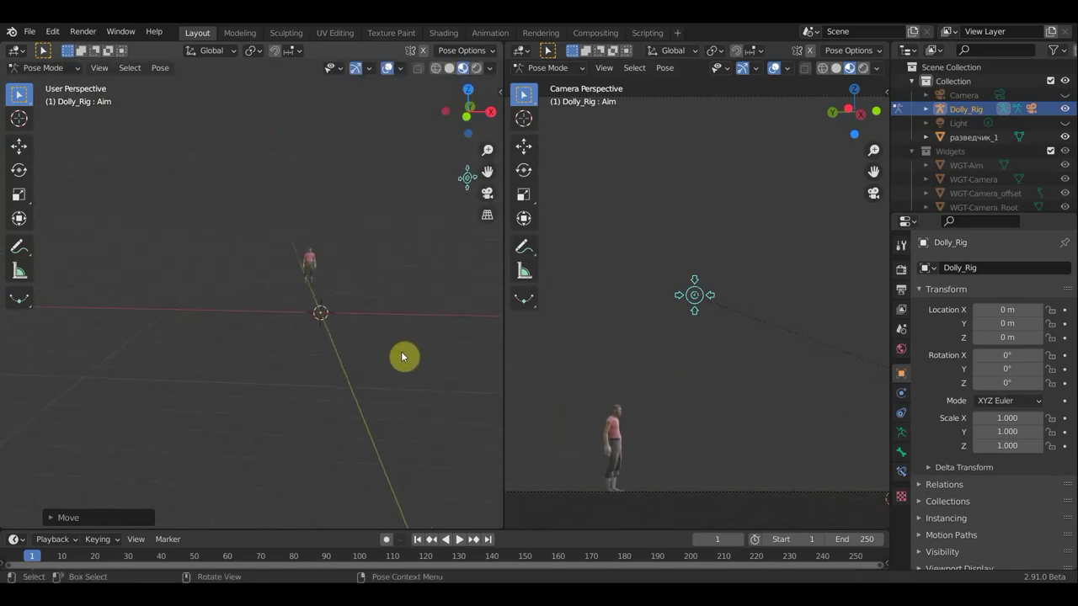
{"action": "key", "text": "g"}
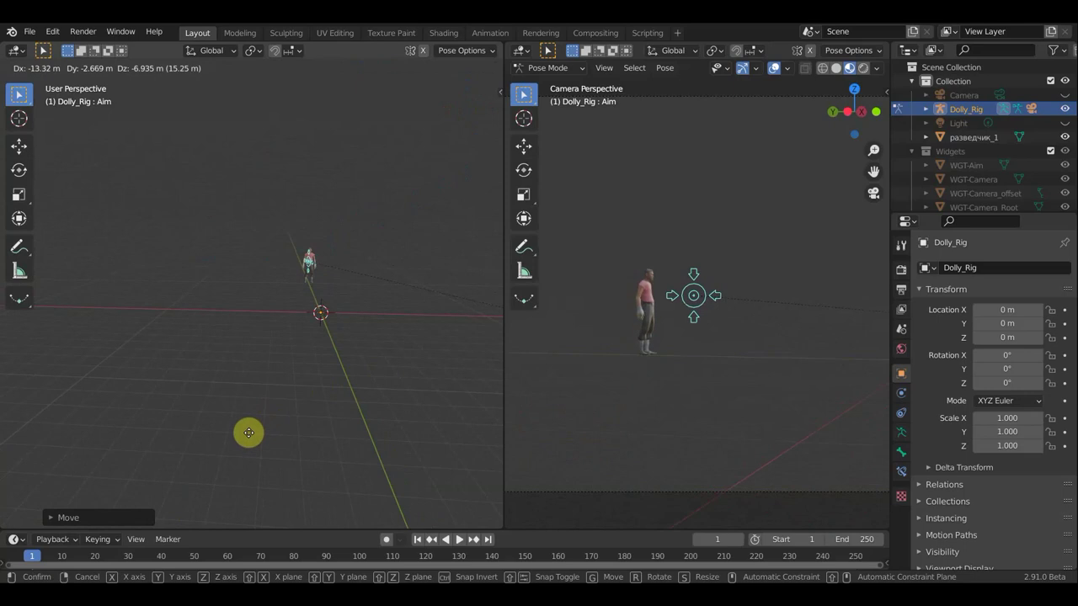
{"action": "left_click", "coordinate": [251, 434]}
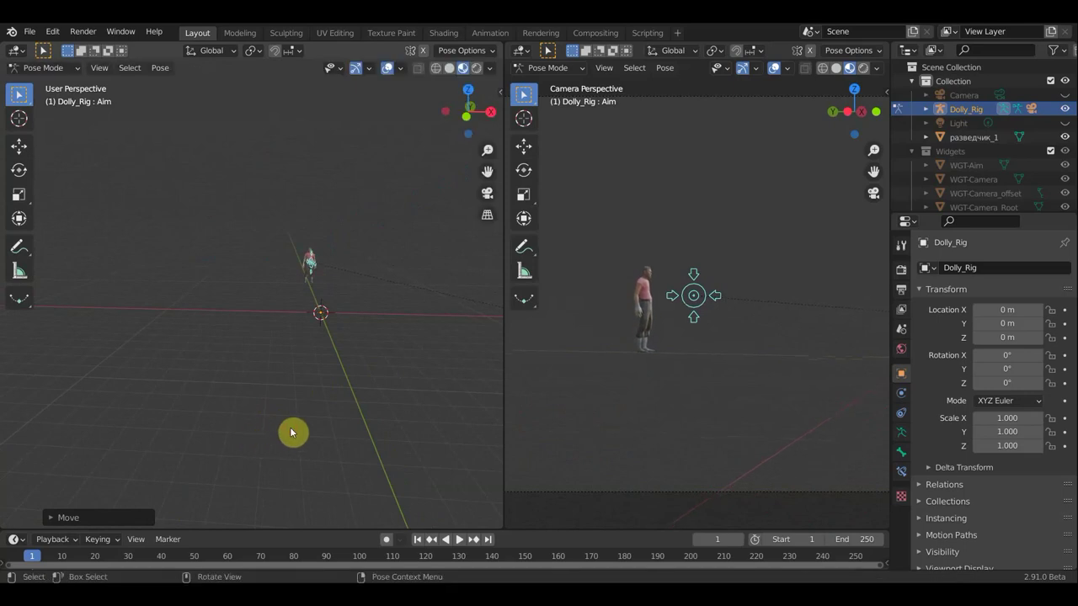
{"action": "key", "text": "g"}
{"action": "left_click", "coordinate": [293, 436]}
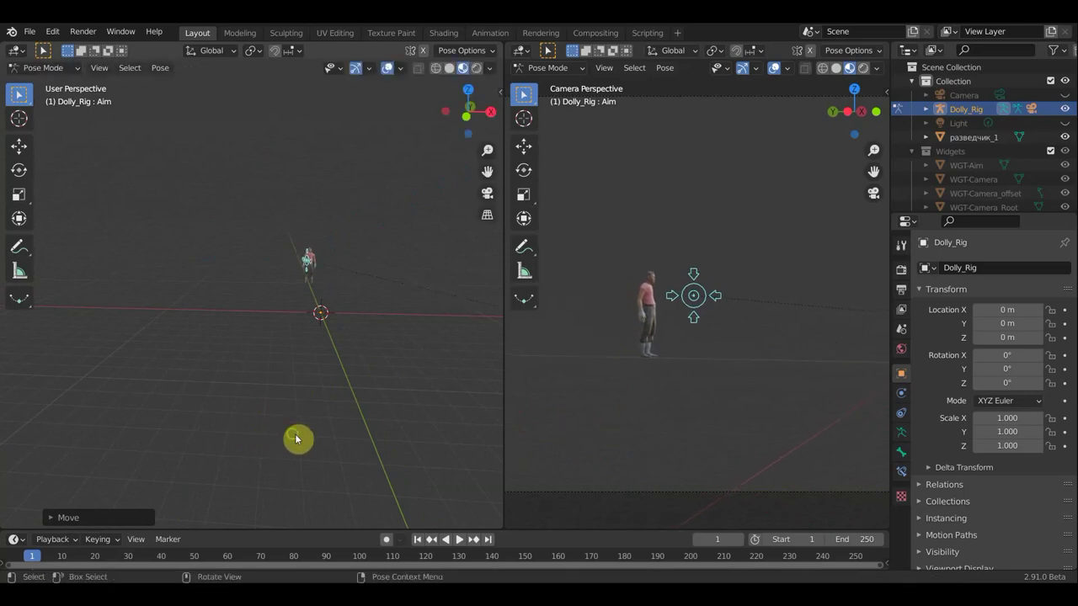
{"action": "middle_click_drag", "start_coordinate": [296, 439], "coordinate": [438, 429]}
Set the Aim bone down on the character and fine-tune it so the shot centres him
{"action": "key", "text": "g"}
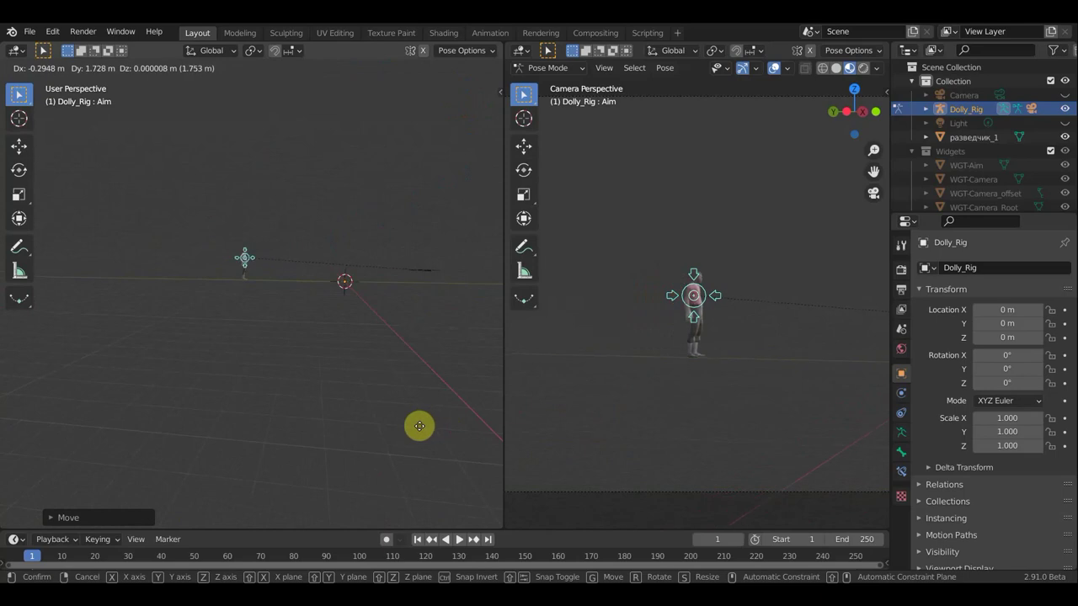
{"action": "left_click", "coordinate": [421, 426]}
{"action": "middle_click_drag", "start_coordinate": [423, 432], "coordinate": [354, 431]}
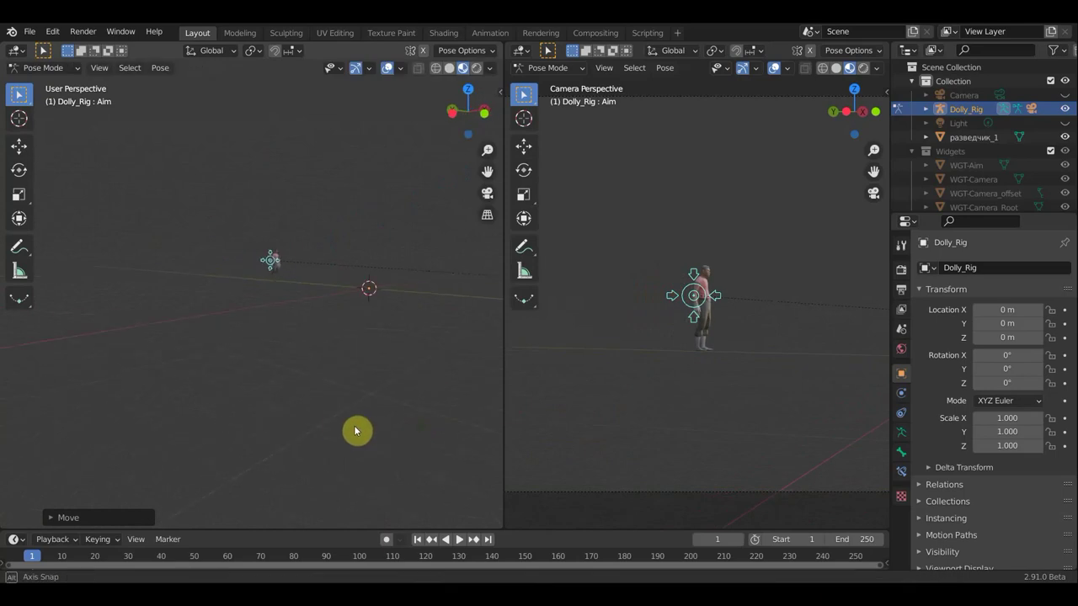
{"action": "middle_click_drag", "start_coordinate": [282, 425], "coordinate": [238, 424]}
{"action": "key", "text": "g"}
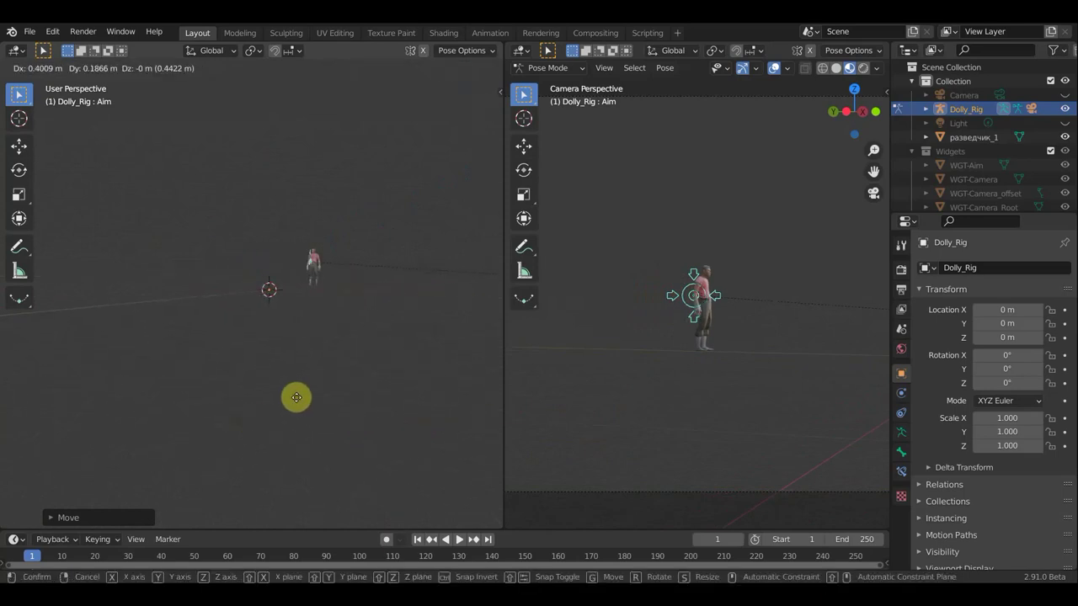
{"action": "left_click", "coordinate": [296, 398]}
{"action": "key", "text": "g"}
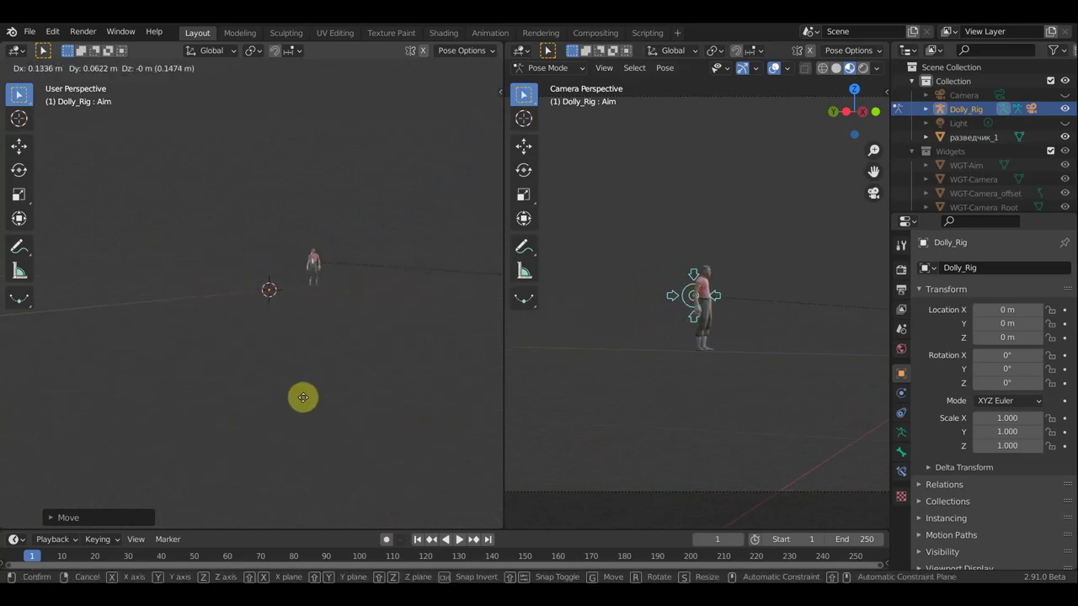
{"action": "left_click", "coordinate": [305, 401]}
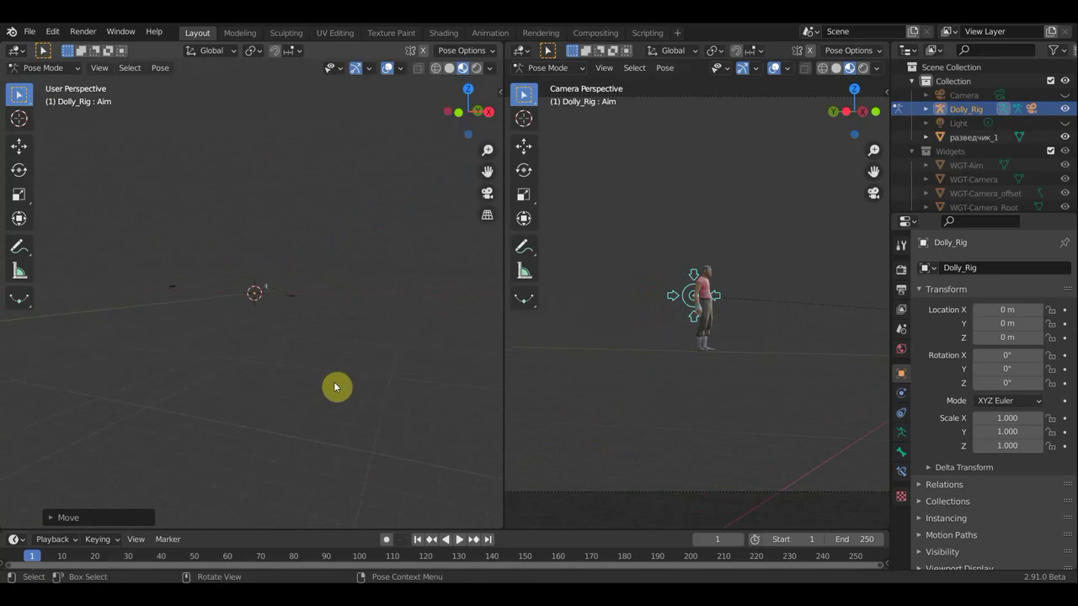
Select the Camera bone and look at the rig from new angles
{"action": "middle_click_drag", "start_coordinate": [334, 385], "coordinate": [331, 432]}
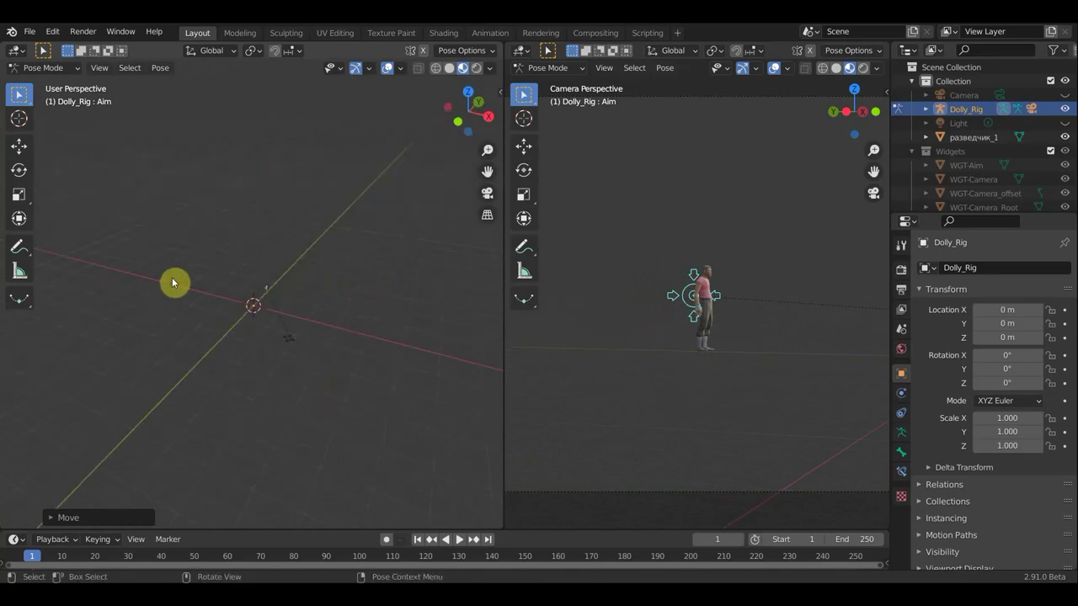
{"action": "left_click", "coordinate": [199, 315]}
{"action": "mouse_move", "coordinate": [200, 315]}
{"action": "middle_mouse_down"}
{"action": "mouse_move", "coordinate": [183, 311]}
{"action": "mouse_move", "coordinate": [351, 325]}
{"action": "middle_mouse_up"}
{"action": "mouse_move", "coordinate": [164, 291]}
{"action": "middle_mouse_down"}
{"action": "mouse_move", "coordinate": [231, 320]}
{"action": "mouse_move", "coordinate": [241, 365]}
{"action": "middle_mouse_up"}
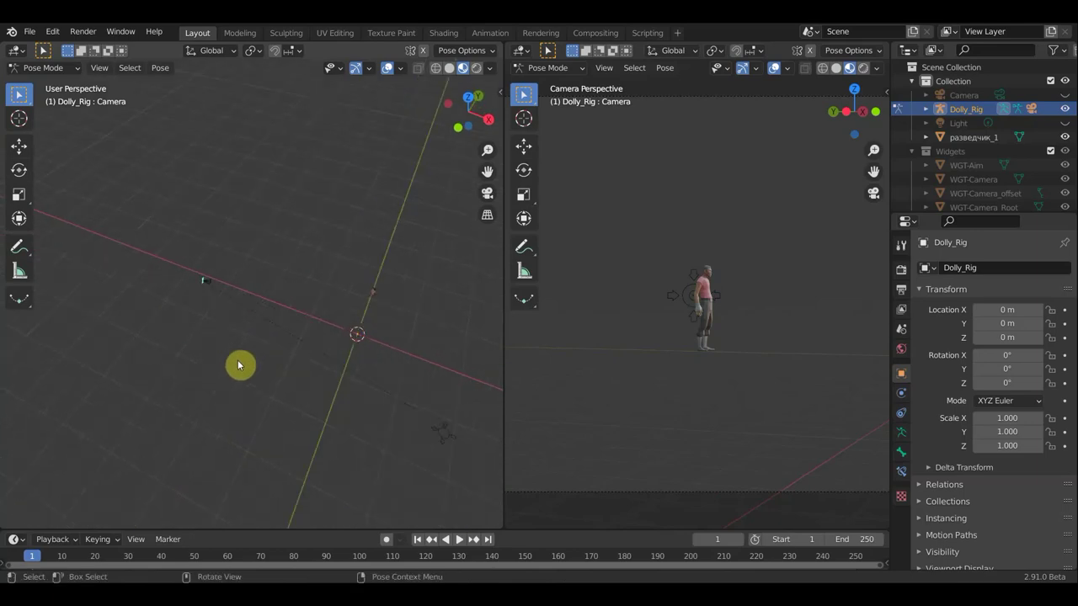
Reposition the Camera bone in front orthographic view so the standing character is framed face-on
{"action": "key", "text": "g"}
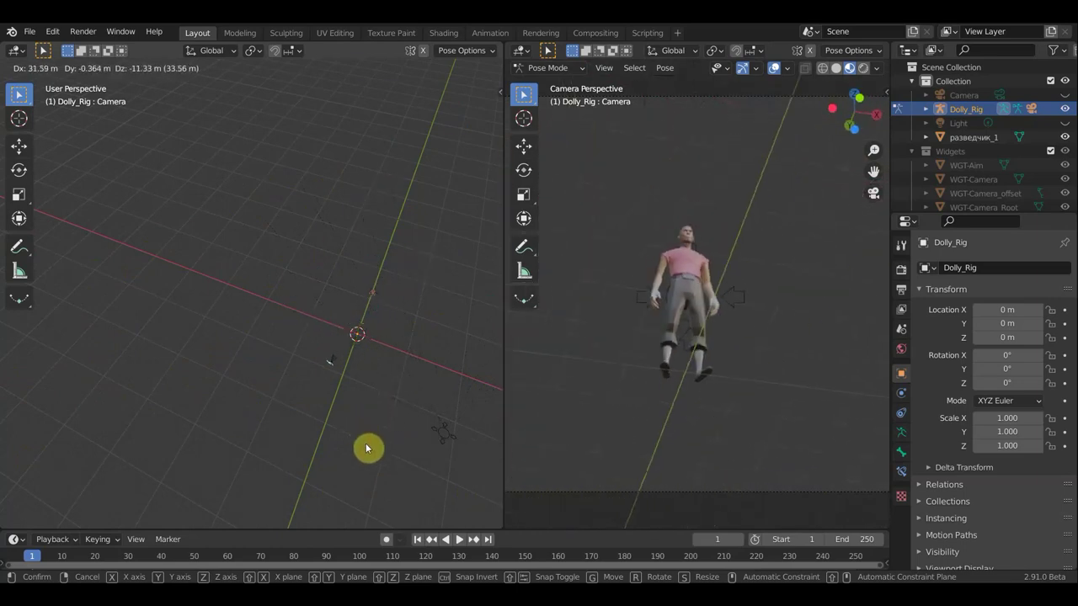
{"action": "left_click", "coordinate": [365, 443]}
{"action": "key", "text": "KP_1"}
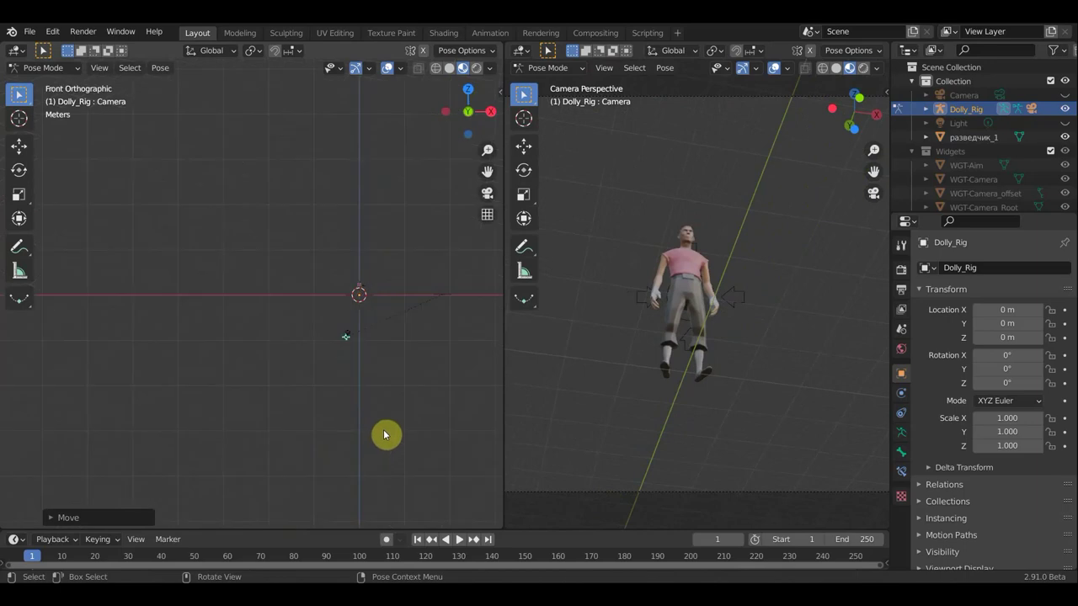
{"action": "key", "text": "g"}
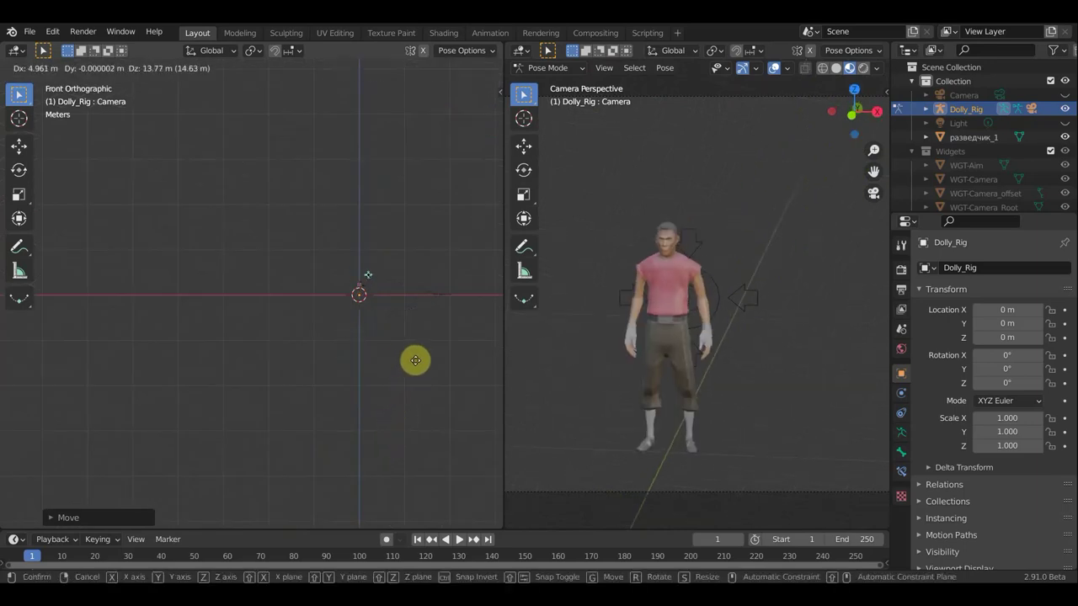
{"action": "left_click", "coordinate": [404, 357]}
{"action": "scroll", "coordinate": [104, 151], "scroll_direction": "up", "scroll_amount": 3, "text": "ctrl"}
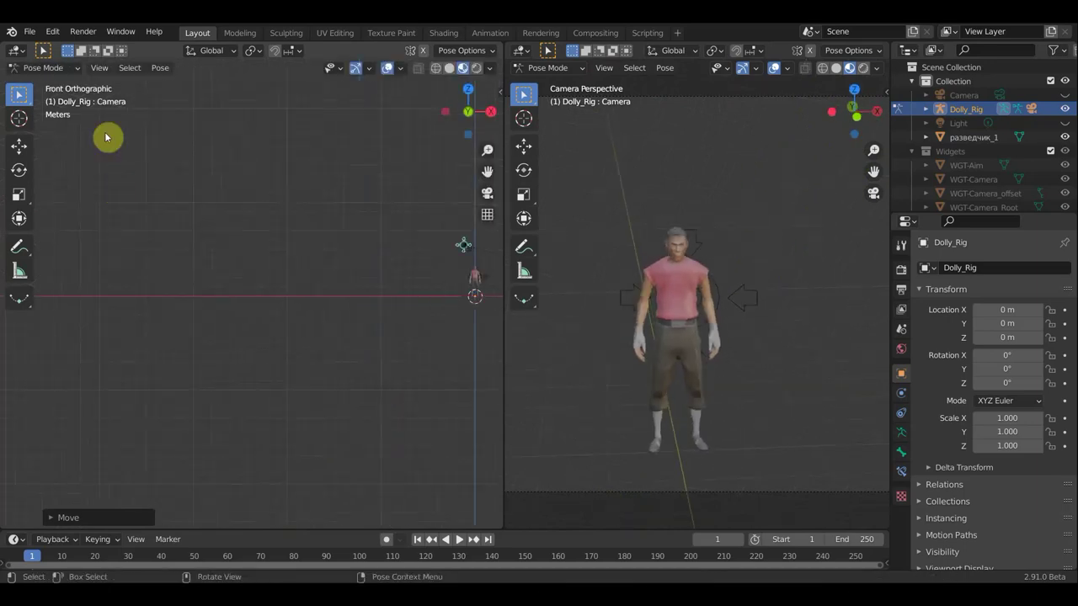
{"action": "left_click", "coordinate": [48, 68]}
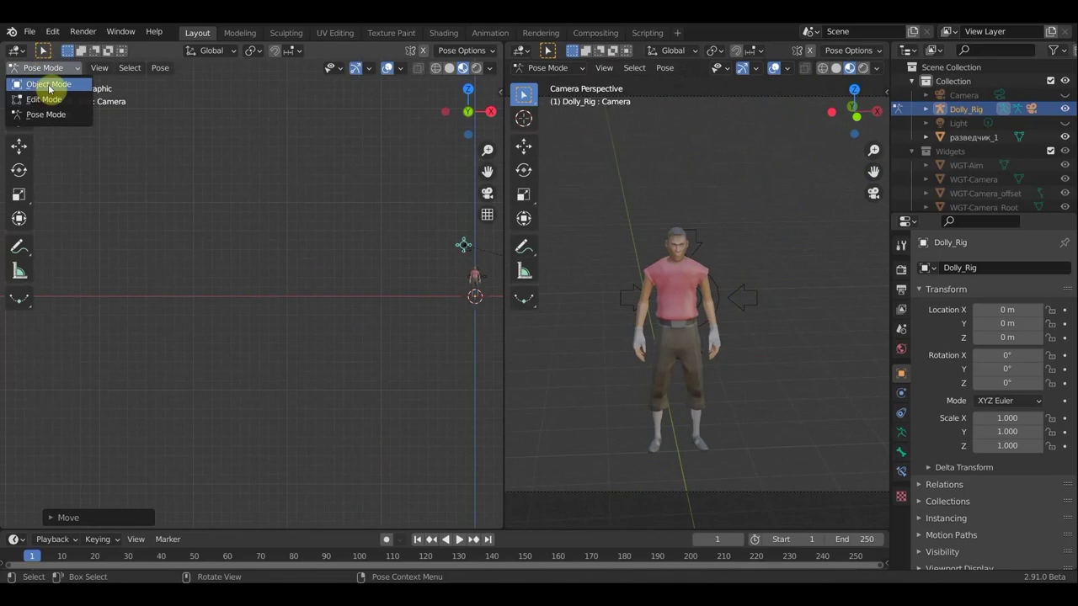
Return to Object Mode and delete the Dolly_Rig object
{"action": "left_click", "coordinate": [49, 85]}
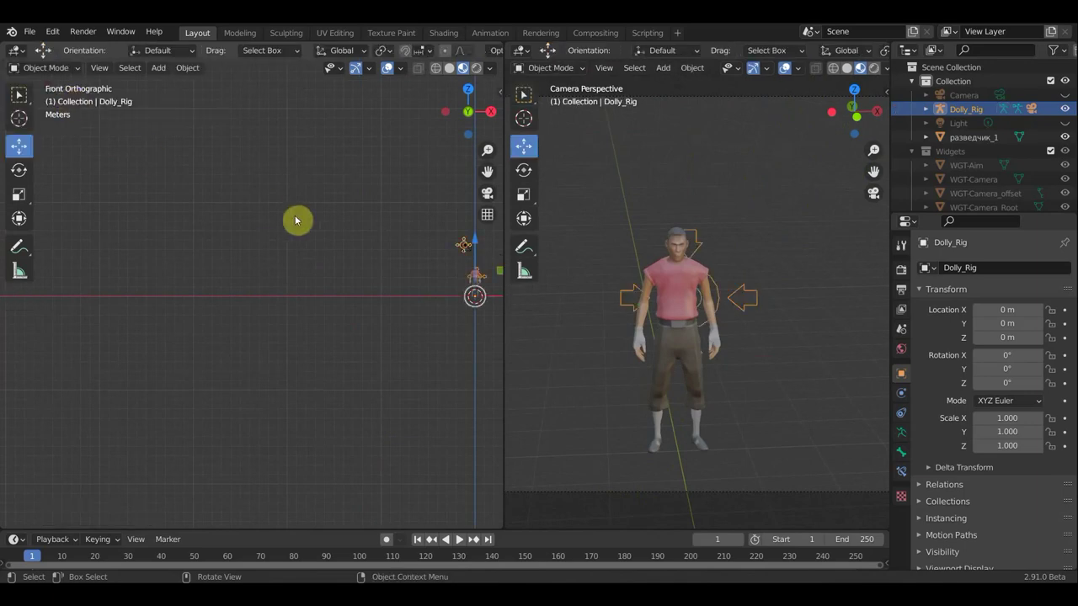
{"action": "scroll", "coordinate": [298, 221], "scroll_direction": "down", "scroll_amount": 1, "text": "ctrl"}
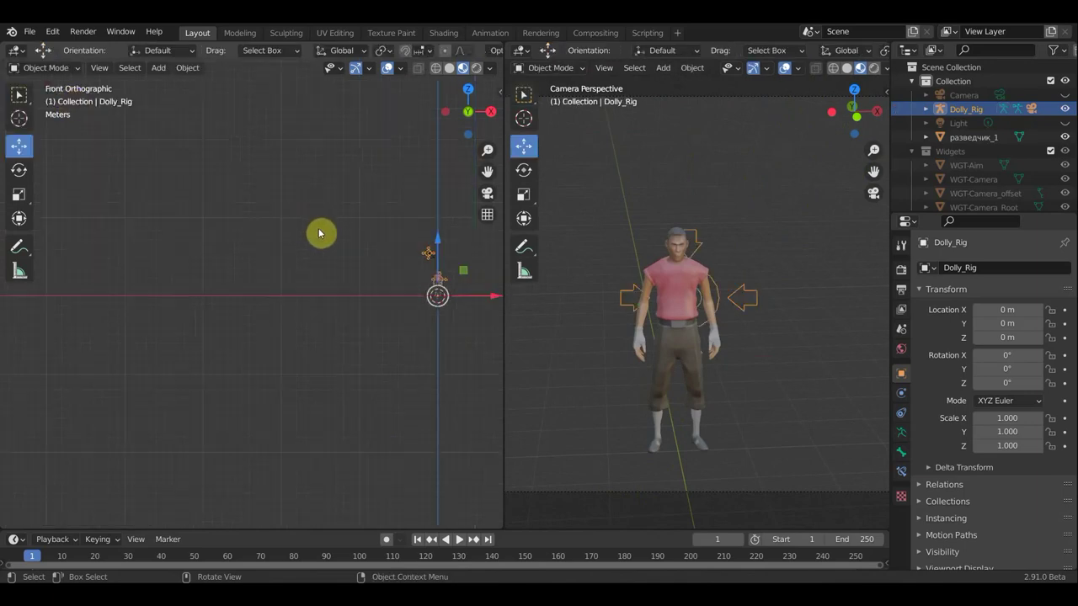
{"action": "key", "text": "Delete"}
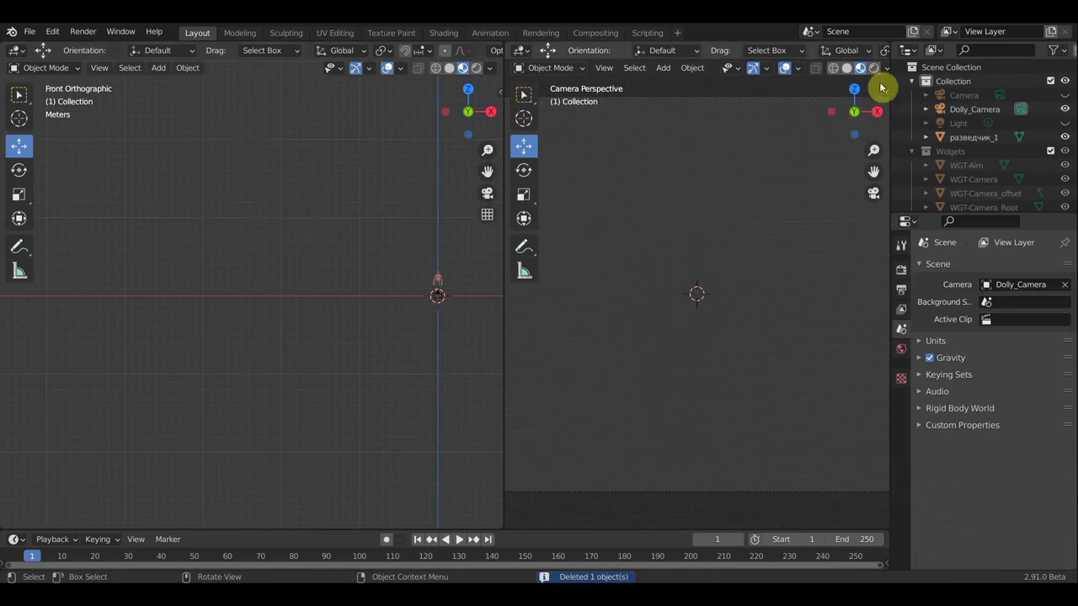
Leave camera view, then select and delete the Dolly_Camera object
{"action": "key", "text": "KP_0"}
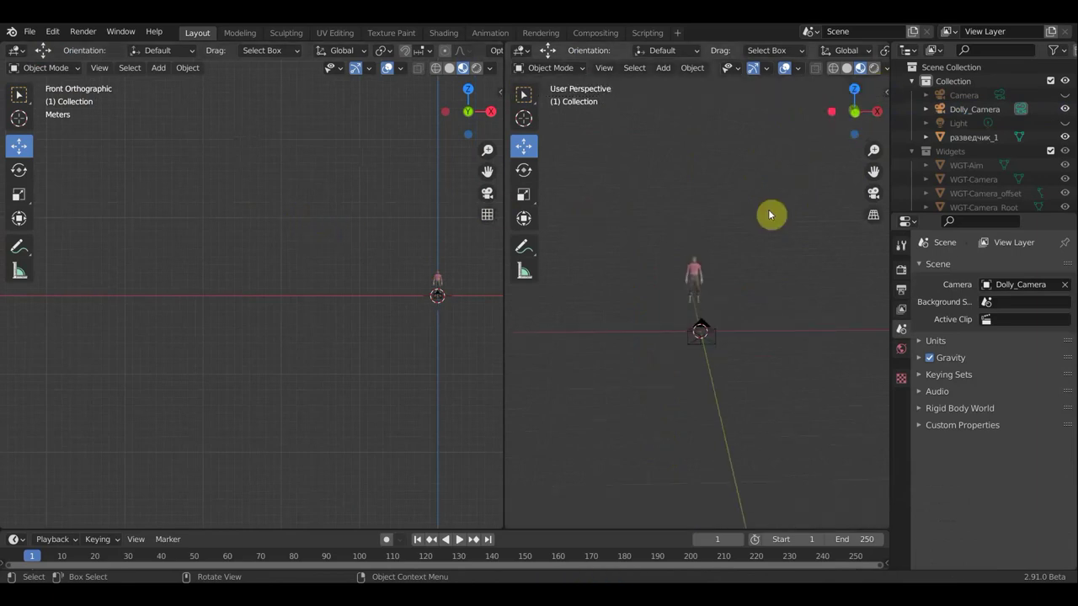
{"action": "left_click", "coordinate": [715, 345]}
{"action": "key", "text": "Delete"}
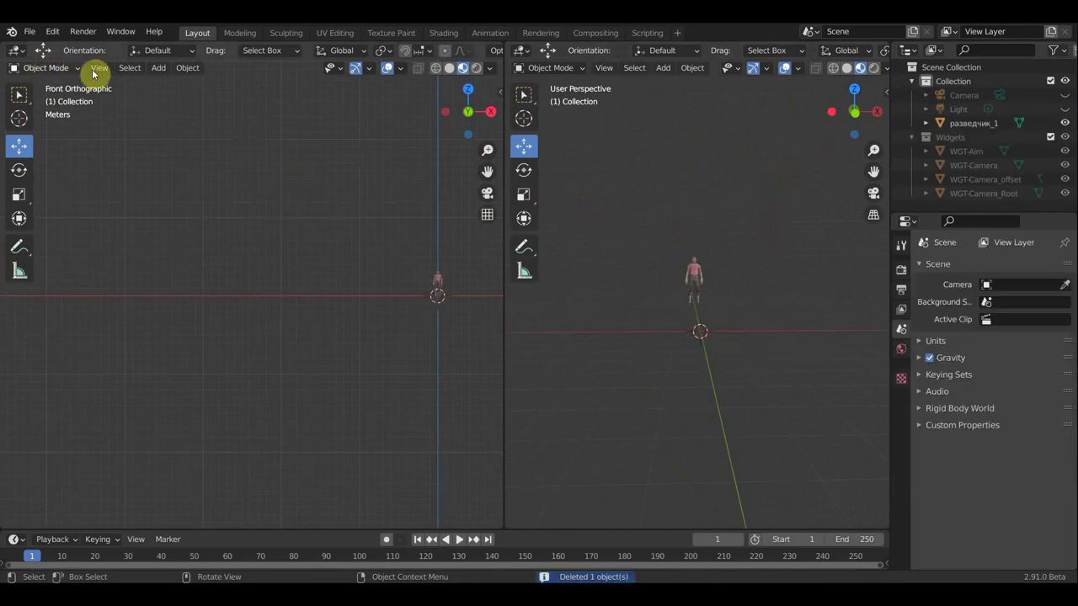
{"action": "left_click", "coordinate": [157, 67]}
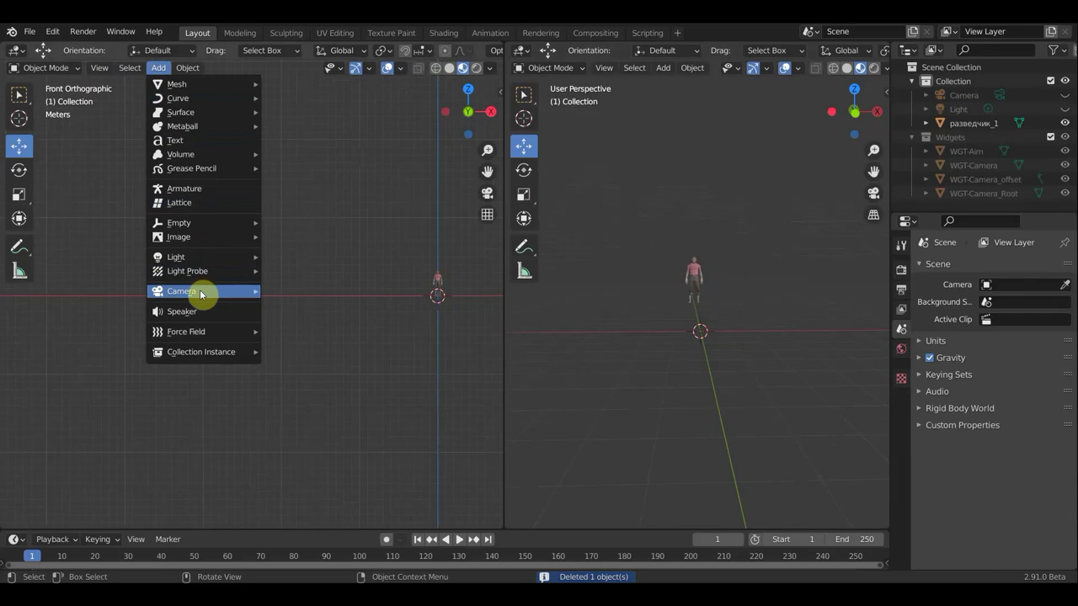
{"action": "mouse_move", "coordinate": [182, 291]}
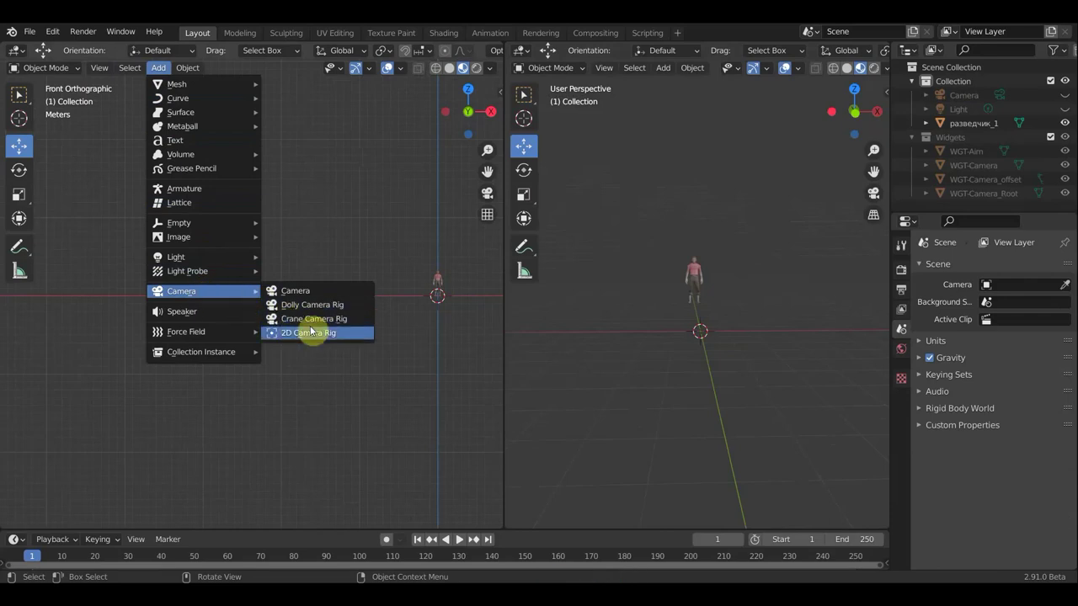
Add a Crane Camera Rig at the origin and view it in perspective
{"action": "left_click", "coordinate": [312, 320]}
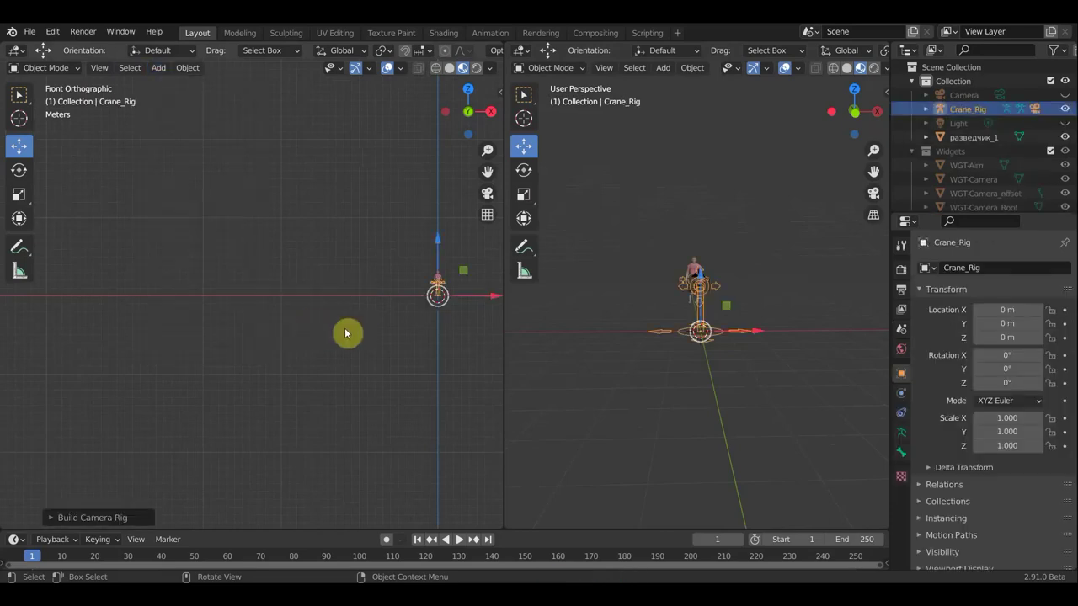
{"action": "mouse_move", "coordinate": [425, 357]}
{"action": "middle_mouse_down"}
{"action": "mouse_move", "coordinate": [281, 356]}
{"action": "mouse_move", "coordinate": [294, 354]}
{"action": "mouse_move", "coordinate": [270, 386]}
{"action": "mouse_move", "coordinate": [406, 367]}
{"action": "mouse_move", "coordinate": [393, 349]}
{"action": "middle_mouse_up"}
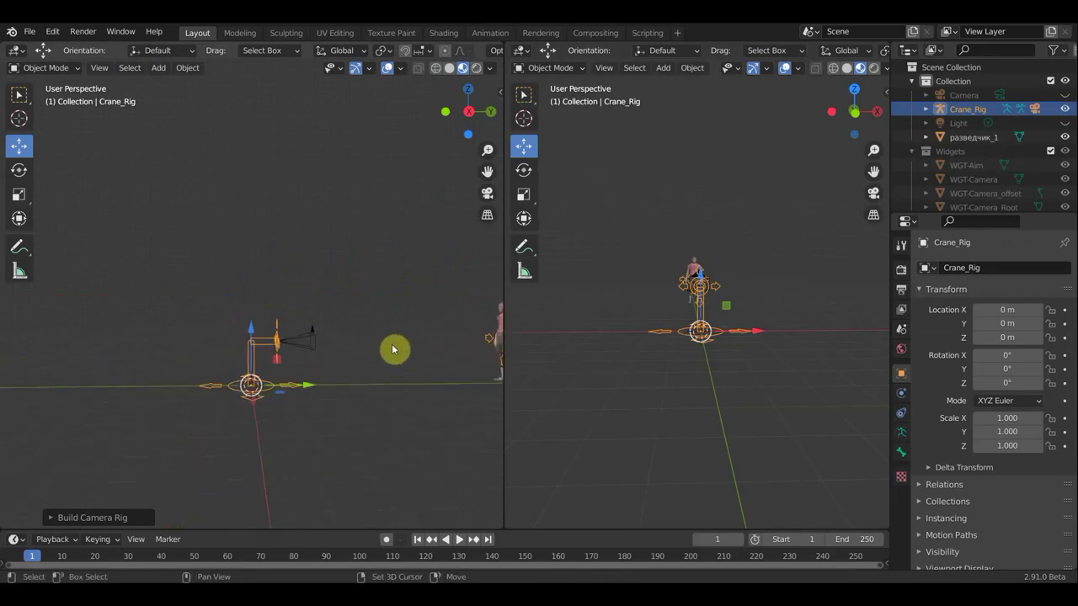
{"action": "scroll", "coordinate": [295, 342], "scroll_direction": "up", "scroll_amount": 3}
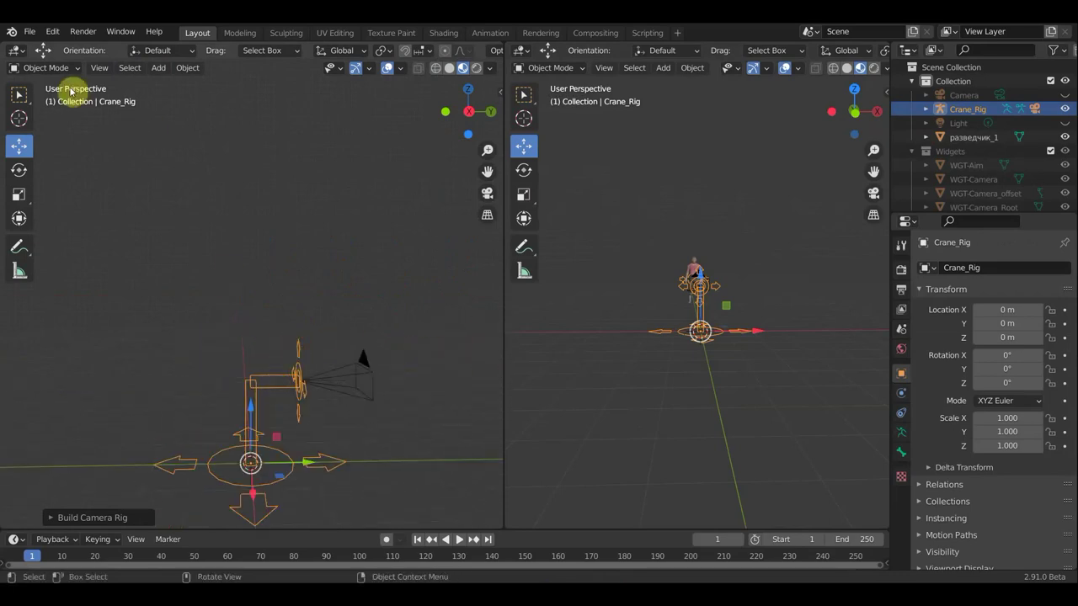
{"action": "left_click", "coordinate": [46, 68]}
In Pose Mode, scale the Crane_height bone to raise the crane
{"action": "left_click", "coordinate": [55, 113]}
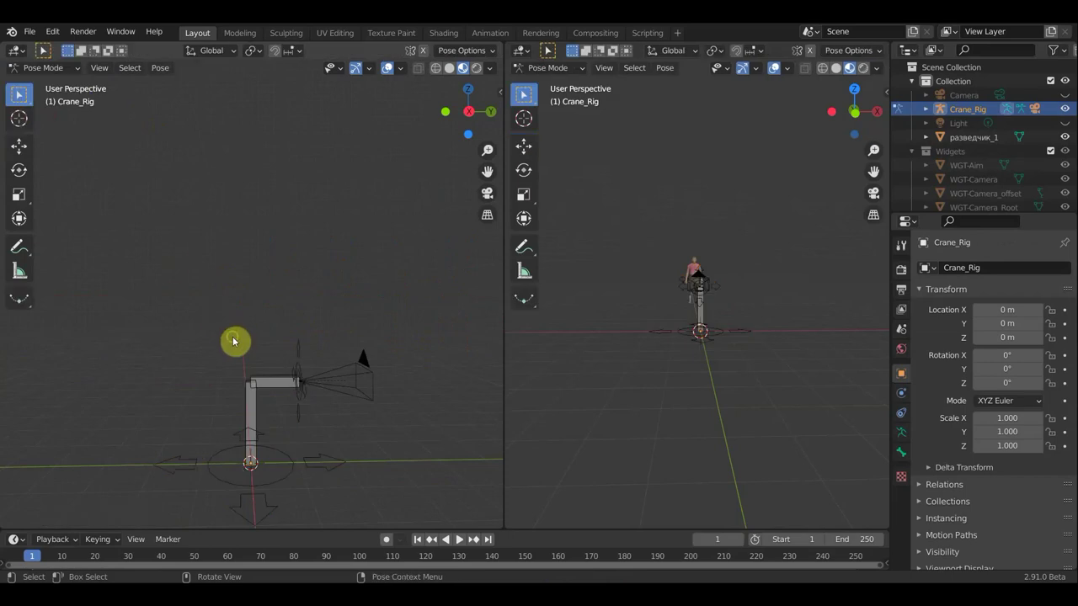
{"action": "middle_click_drag", "start_coordinate": [234, 341], "coordinate": [243, 325]}
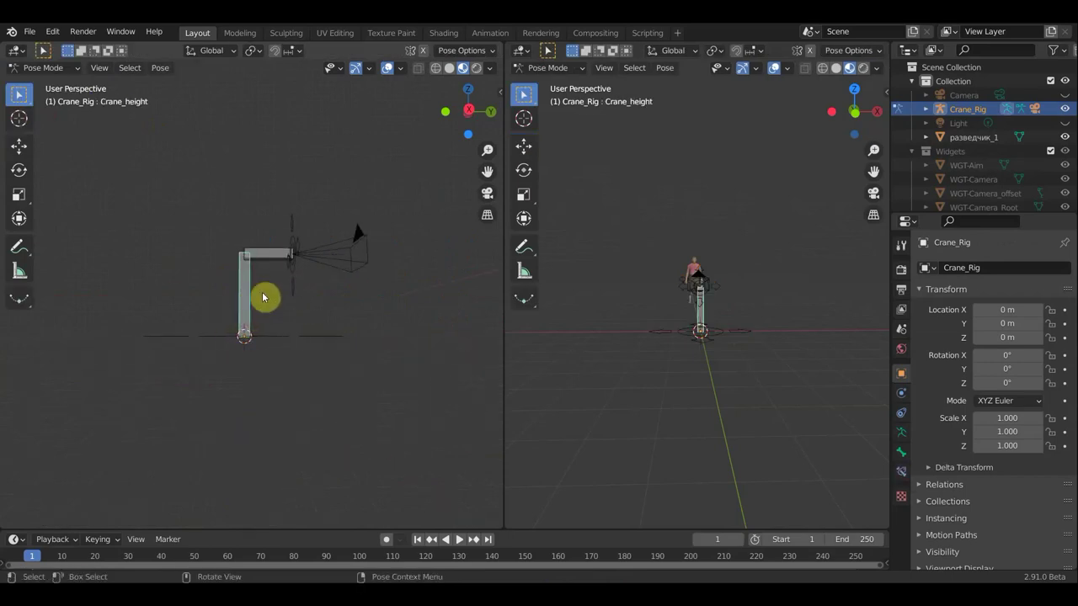
{"action": "key", "text": "s"}
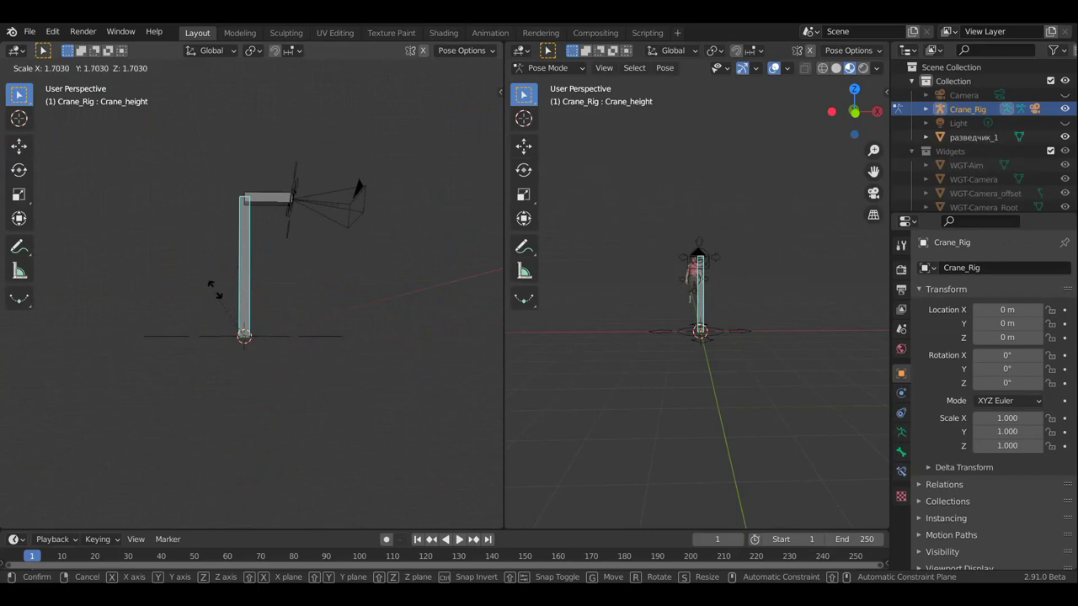
{"action": "left_click", "coordinate": [217, 291]}
Move and rotate the Crane_arm bone into a new position
{"action": "left_click", "coordinate": [276, 188]}
{"action": "key", "text": "g"}
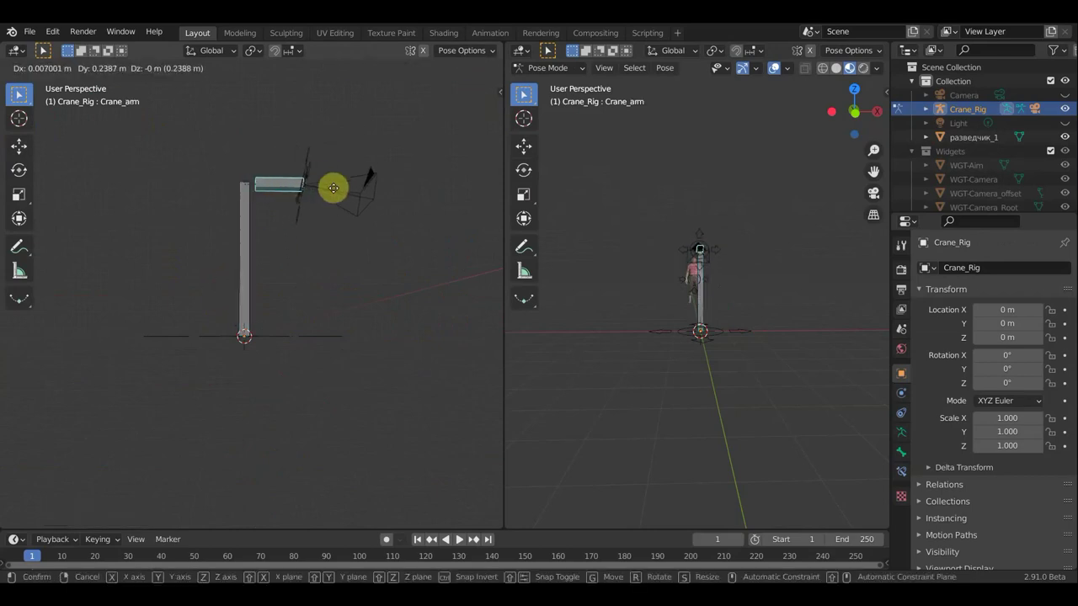
{"action": "left_click", "coordinate": [279, 186]}
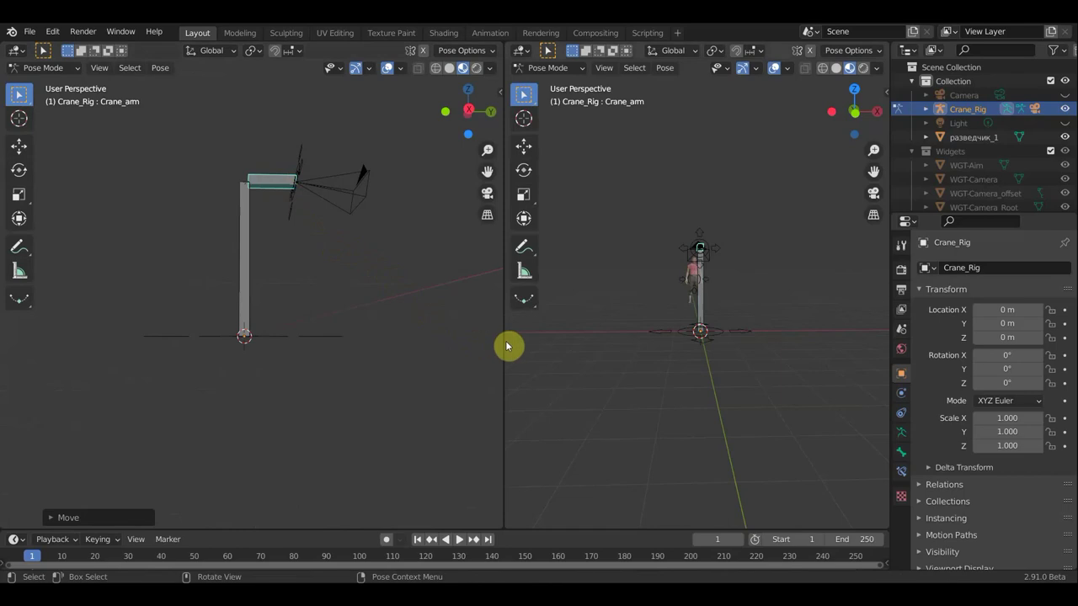
{"action": "key", "text": "r"}
{"action": "left_click", "coordinate": [539, 252]}
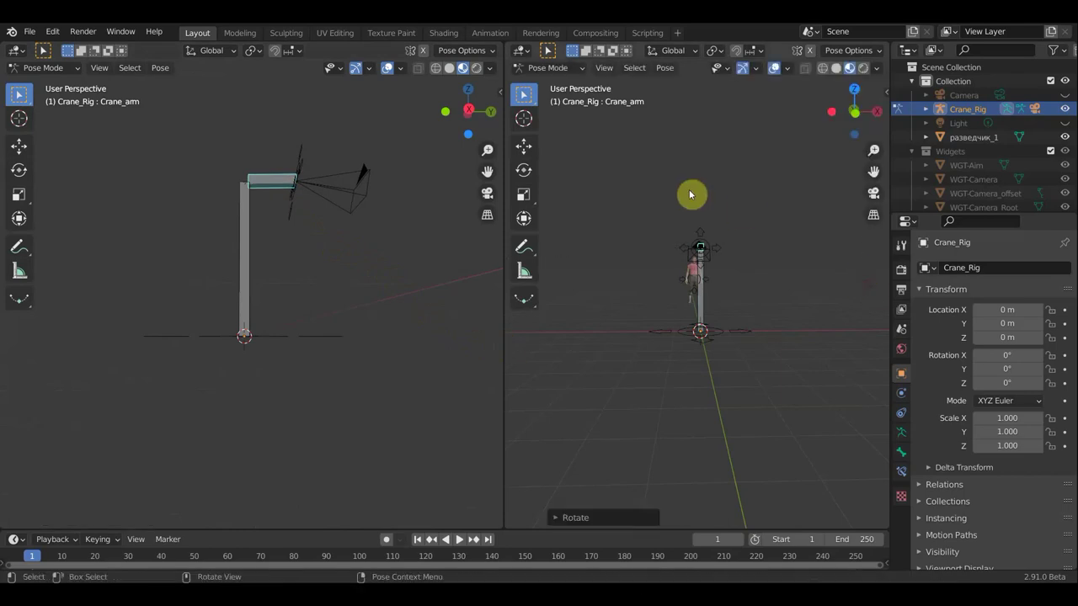
Rotate and move the Camera bone at the arm's tip
{"action": "left_click", "coordinate": [304, 174]}
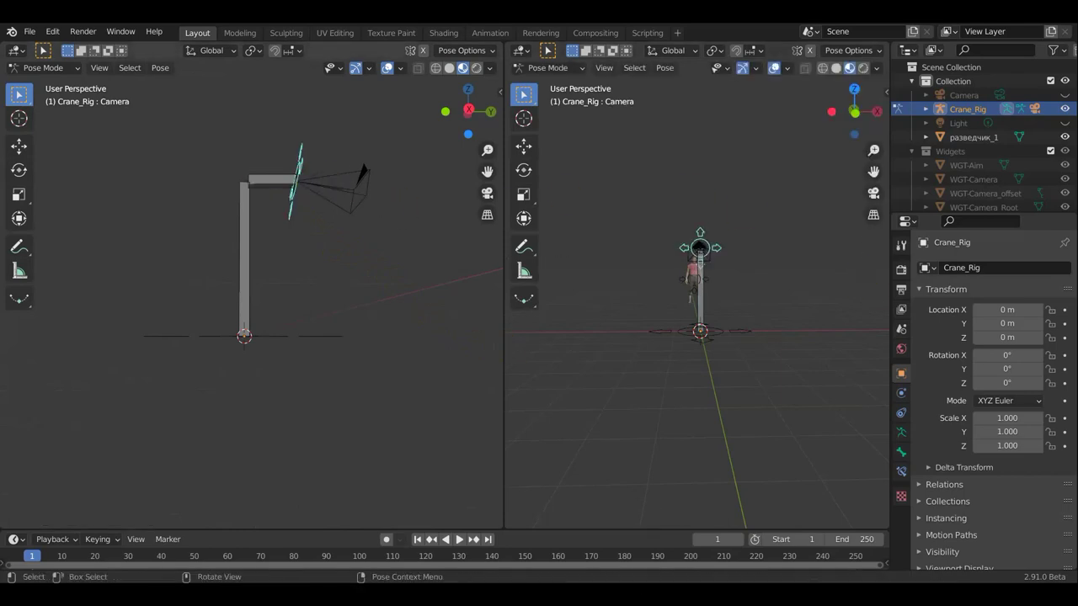
{"action": "key", "text": "r"}
{"action": "left_click", "coordinate": [374, 193]}
{"action": "key", "text": "g"}
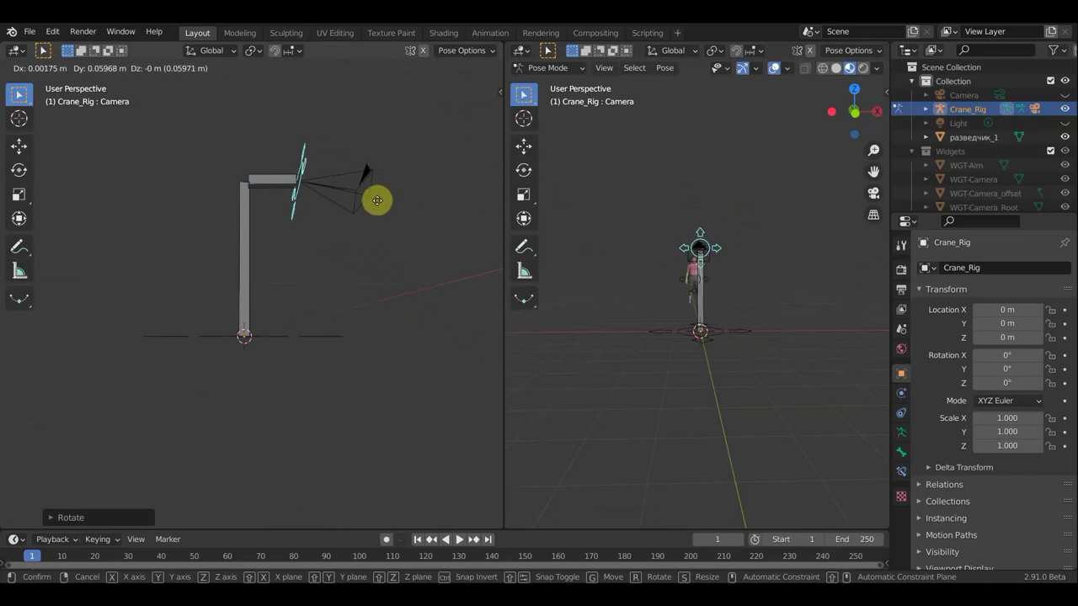
{"action": "left_click", "coordinate": [318, 209]}
Lengthen the Crane_arm by scaling it and check the framing through the camera
{"action": "left_click", "coordinate": [269, 182]}
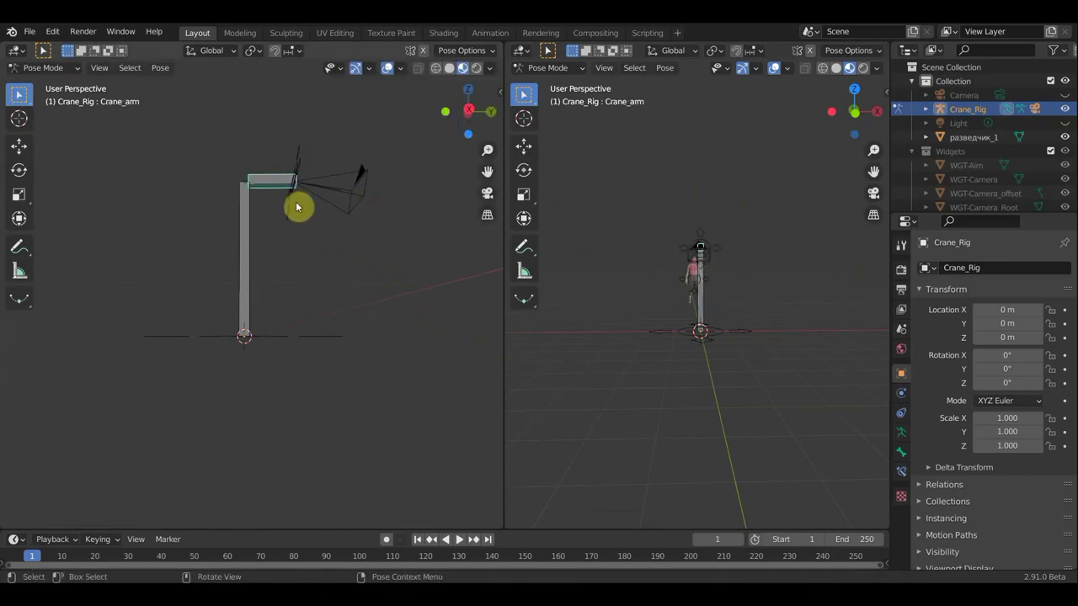
{"action": "key", "text": "s"}
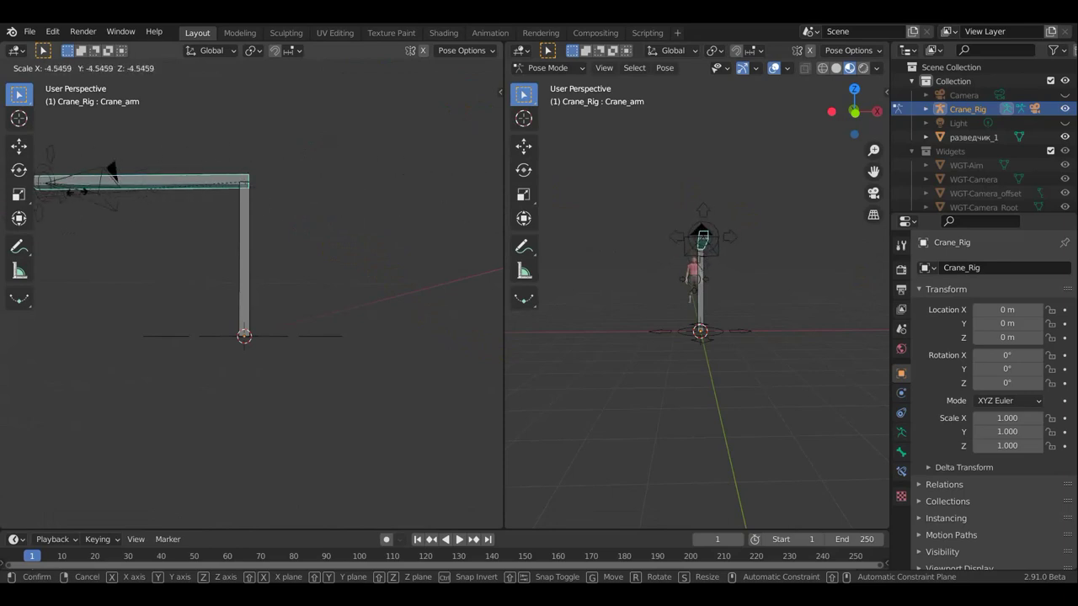
{"action": "left_click", "coordinate": [392, 196]}
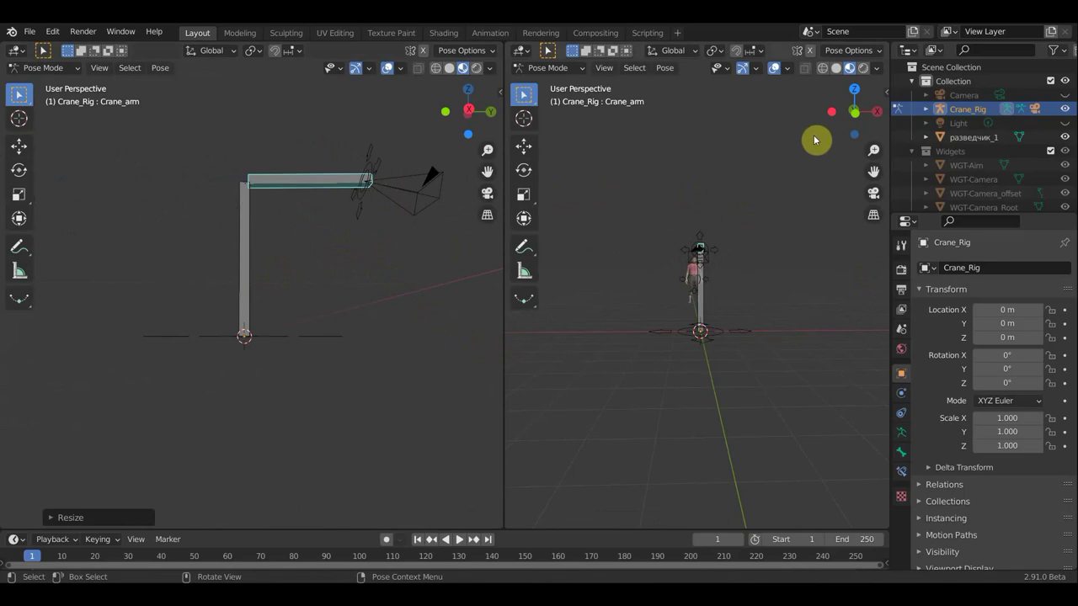
{"action": "key", "text": "KP_0"}
{"action": "scroll", "coordinate": [787, 247], "scroll_direction": "down", "scroll_amount": 3}
Scale the Crane_arm down to shorten it
{"action": "scroll", "coordinate": [787, 253], "scroll_direction": "up", "scroll_amount": 1}
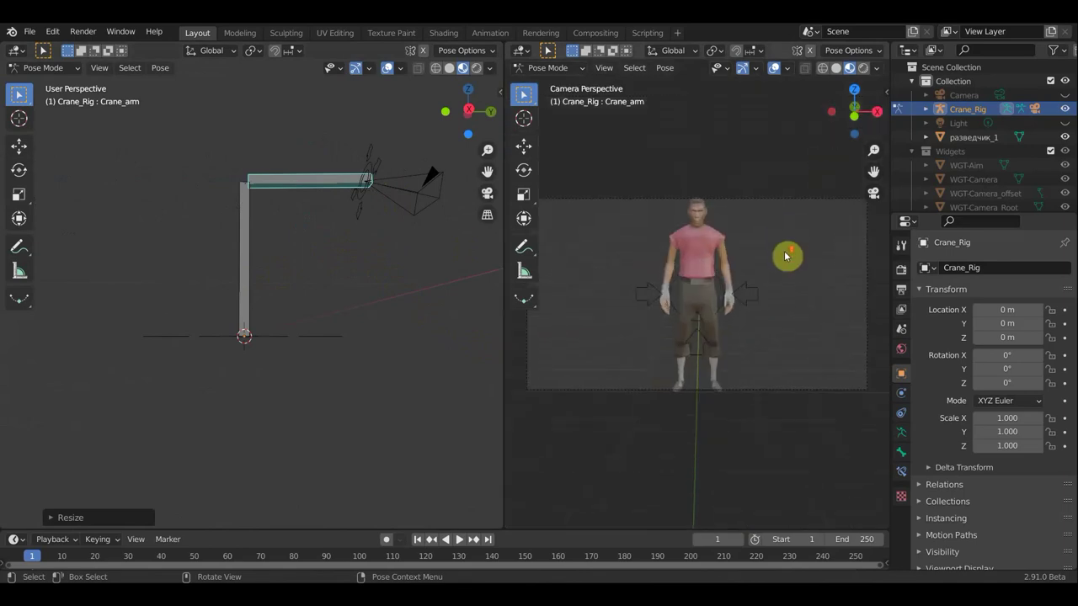
{"action": "scroll", "coordinate": [451, 250], "scroll_direction": "down", "scroll_amount": 2}
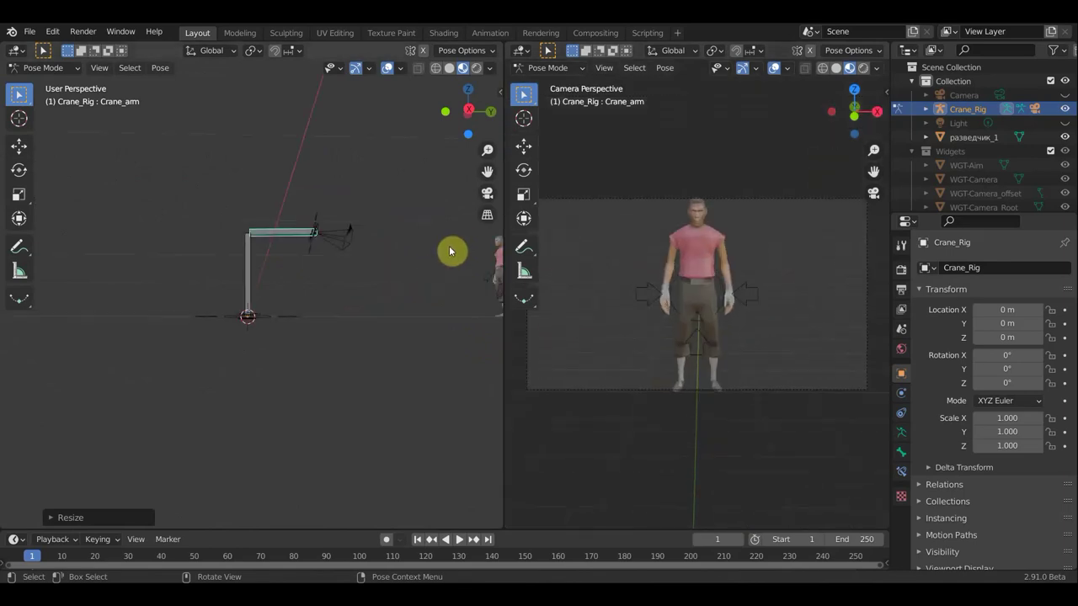
{"action": "scroll", "coordinate": [772, 253], "scroll_direction": "up", "scroll_amount": 2}
{"action": "scroll", "coordinate": [772, 253], "scroll_direction": "down", "scroll_amount": 1}
{"action": "scroll", "coordinate": [772, 253], "scroll_direction": "down", "scroll_amount": 1}
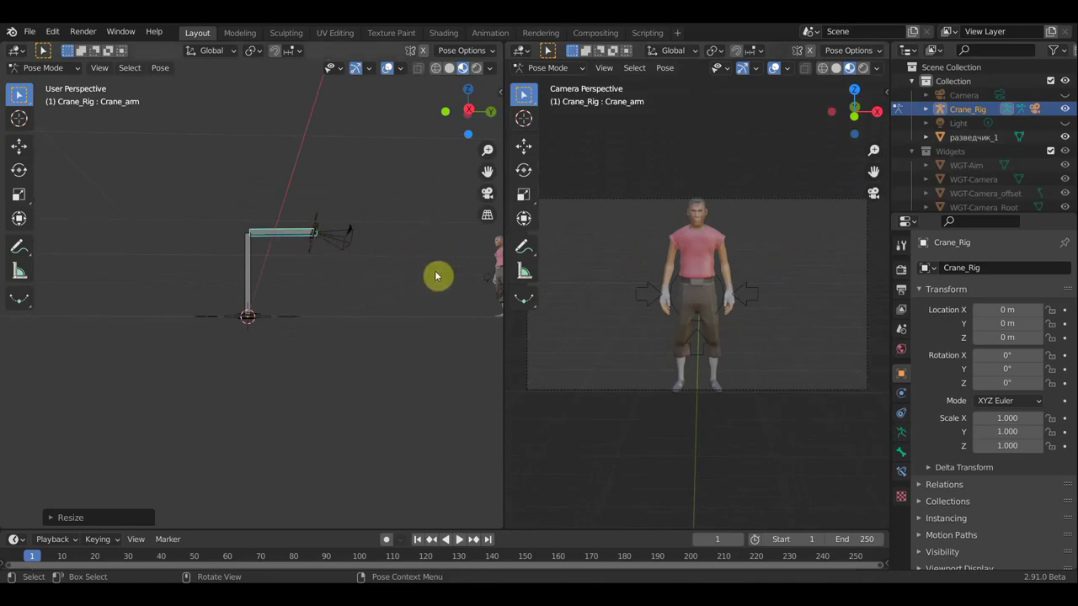
{"action": "key", "text": "s"}
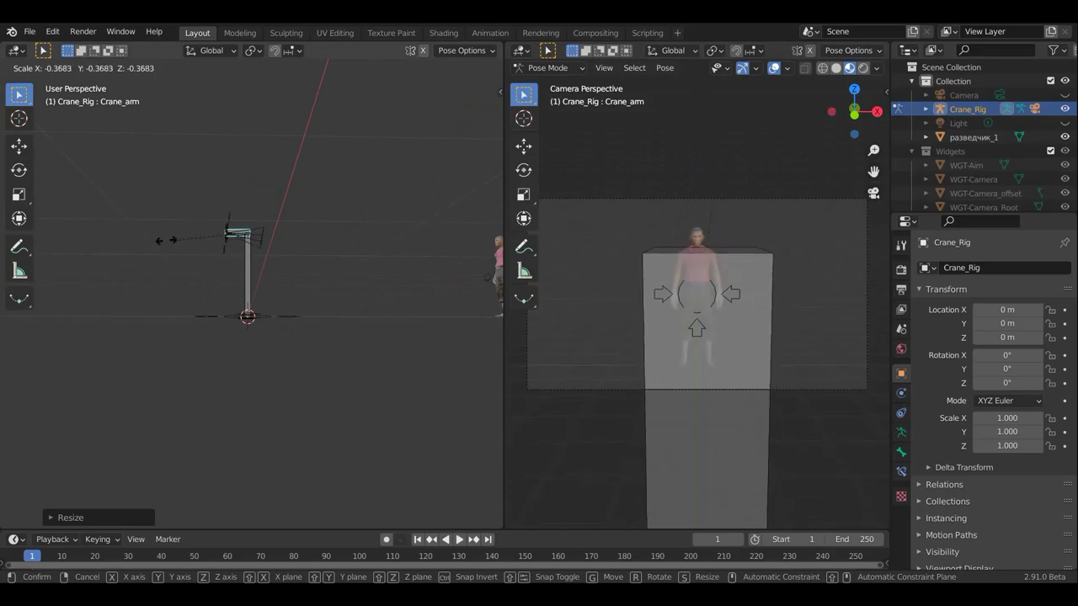
{"action": "left_click", "coordinate": [280, 245]}
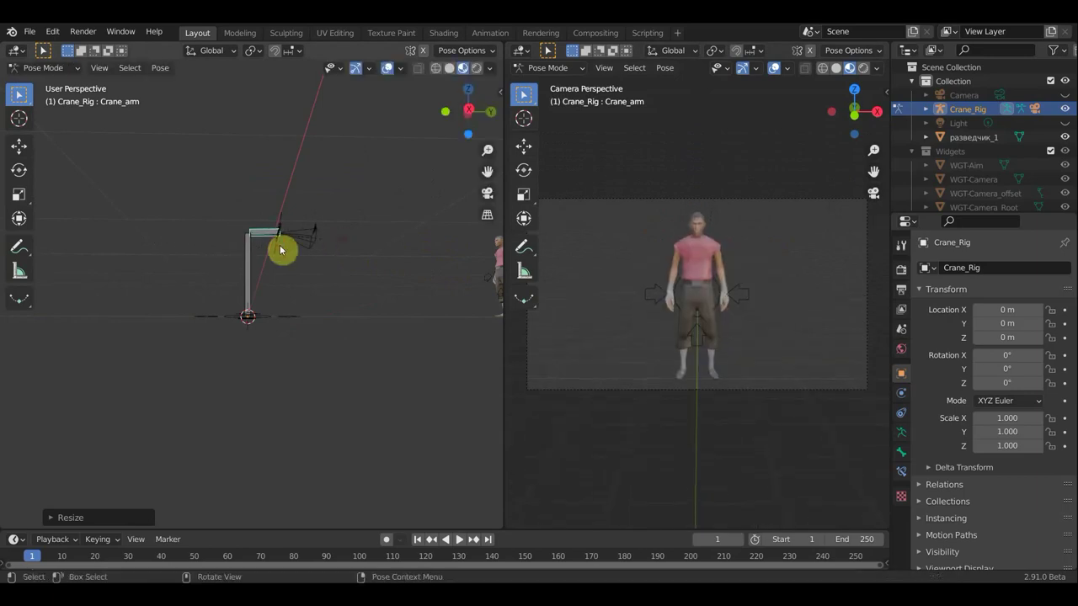
Scale the Crane_height bone up so the post lifts the camera higher
{"action": "scroll", "coordinate": [249, 268], "scroll_direction": "up", "scroll_amount": 3, "text": "shift"}
{"action": "left_click", "coordinate": [257, 331]}
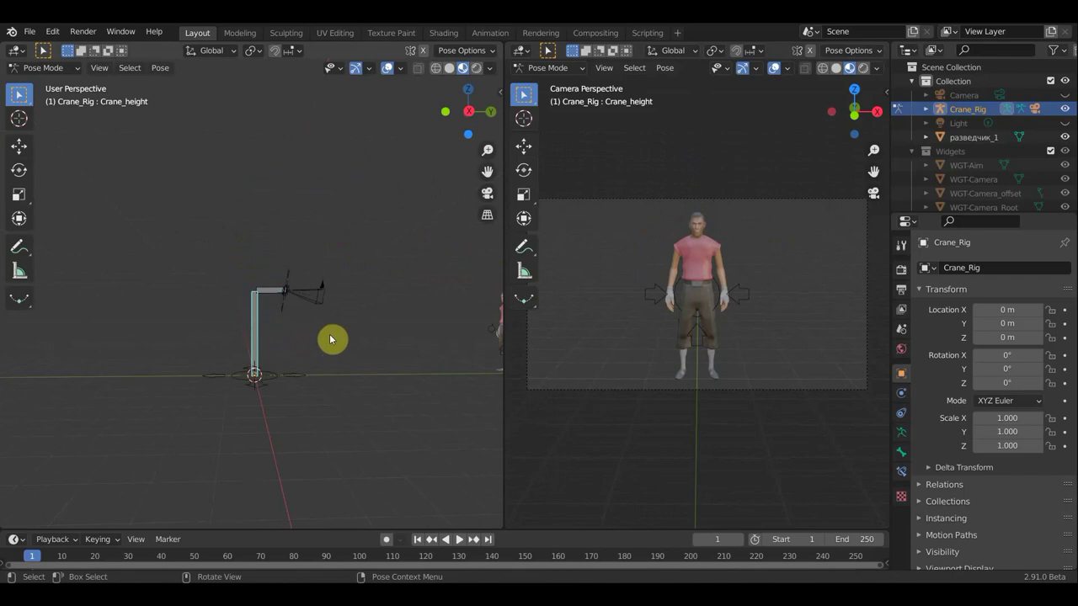
{"action": "key", "text": "s"}
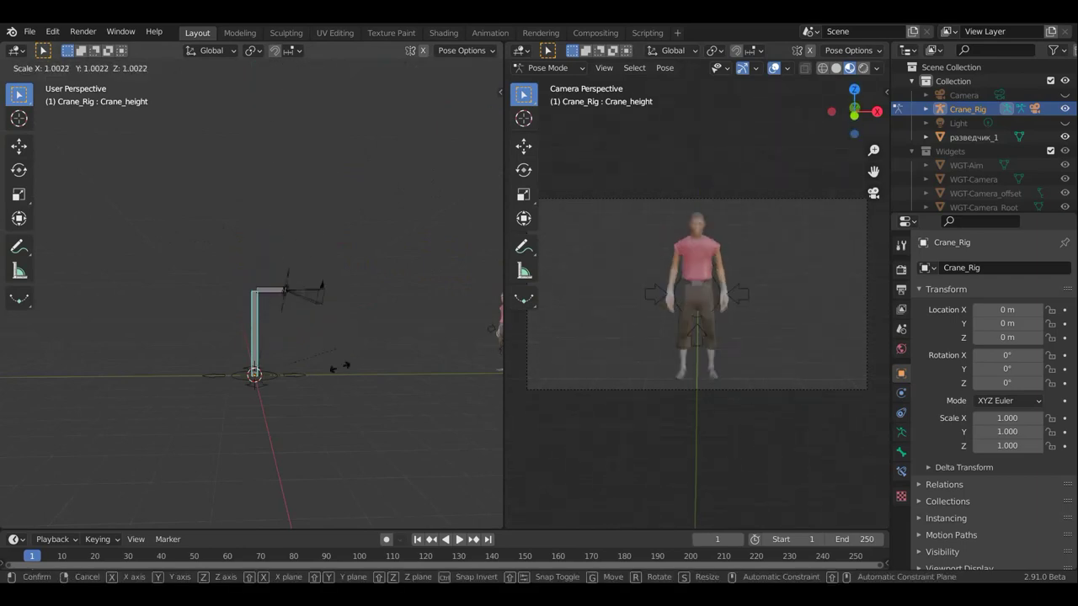
{"action": "left_click", "coordinate": [347, 187]}
{"action": "scroll", "coordinate": [354, 254], "scroll_direction": "down", "scroll_amount": 4}
From a side-on view, move the Camera bone lower toward the character
{"action": "scroll", "coordinate": [353, 265], "scroll_direction": "up", "scroll_amount": 5}
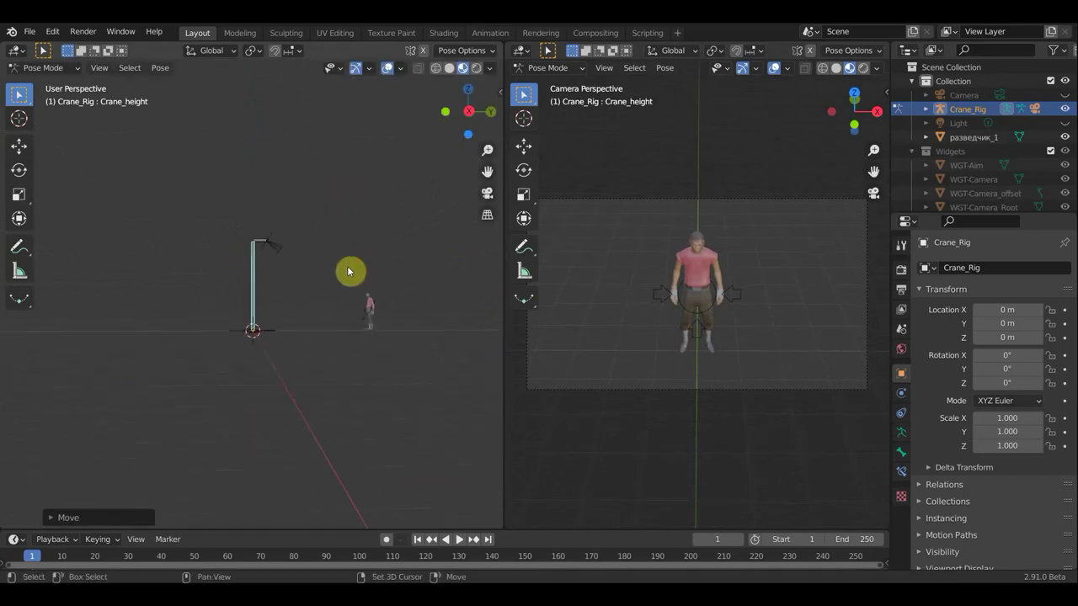
{"action": "mouse_move", "coordinate": [351, 272]}
{"action": "middle_mouse_down"}
{"action": "mouse_move", "coordinate": [267, 294]}
{"action": "mouse_move", "coordinate": [320, 261]}
{"action": "middle_mouse_up"}
{"action": "scroll", "coordinate": [320, 261], "scroll_direction": "up", "scroll_amount": 2}
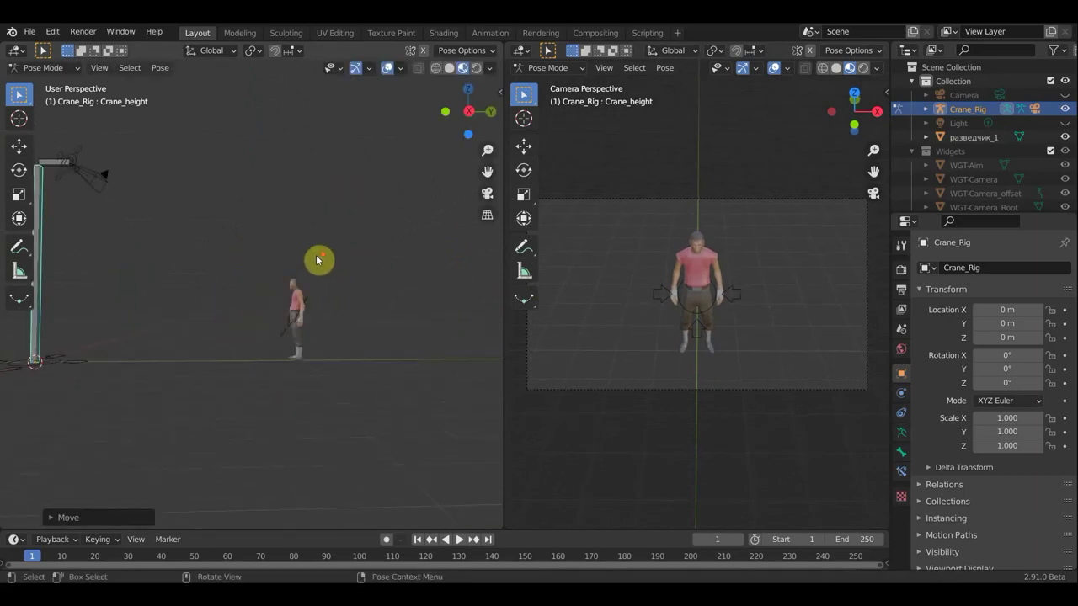
{"action": "left_click", "coordinate": [50, 161]}
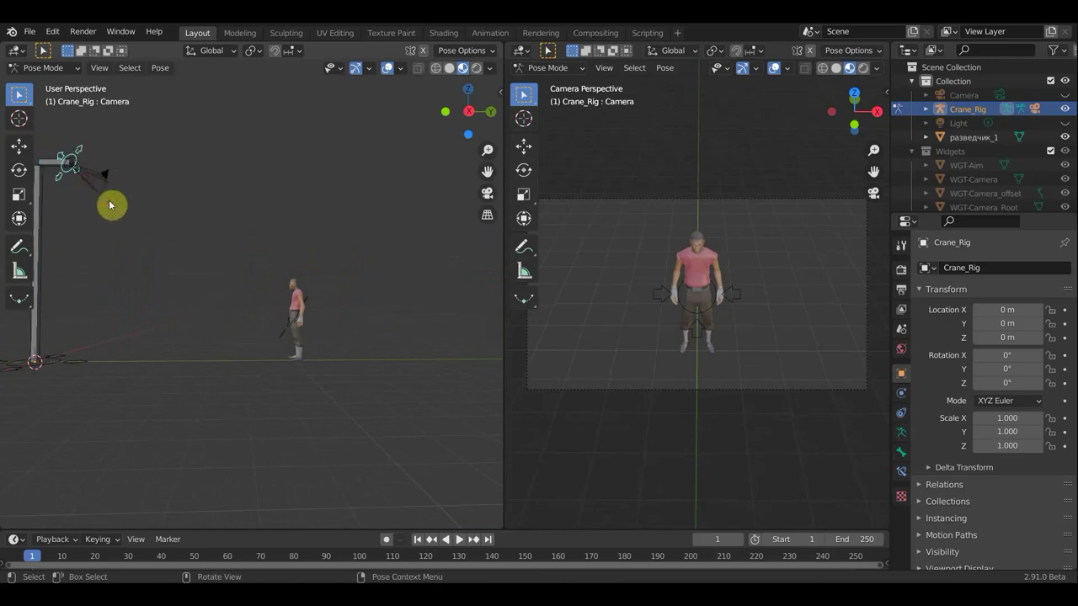
{"action": "key", "text": "g"}
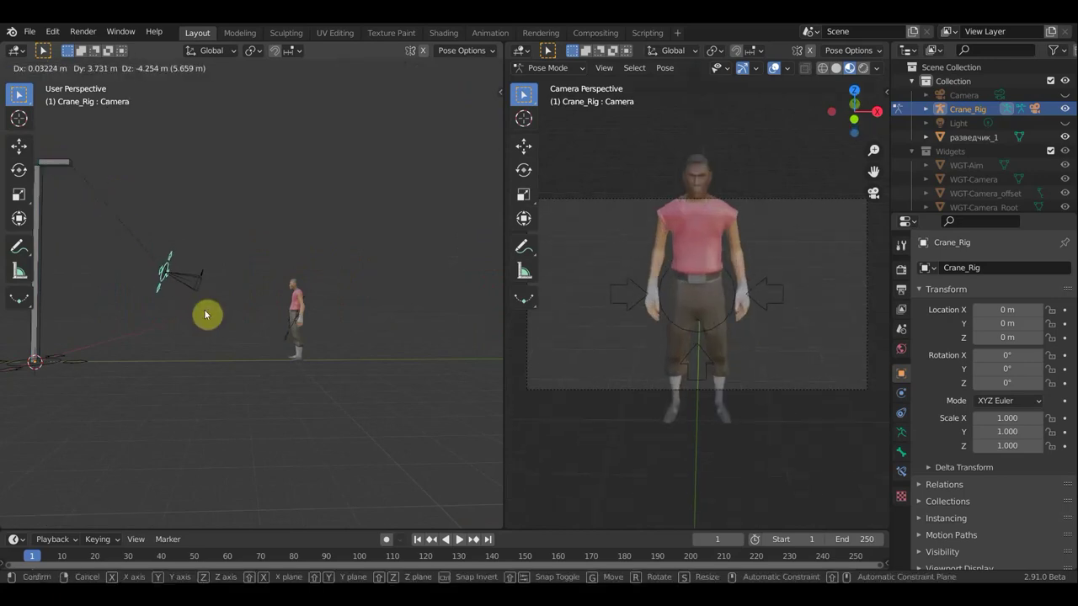
{"action": "left_click", "coordinate": [204, 315]}
Shorten the Crane_arm bone by scaling it down
{"action": "left_click", "coordinate": [61, 169]}
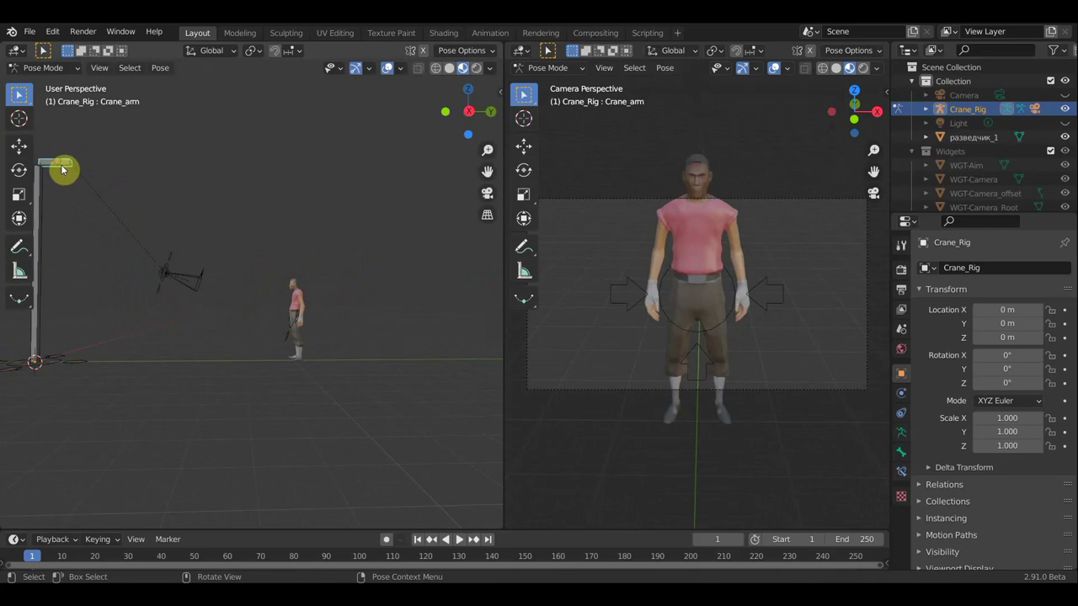
{"action": "scroll", "coordinate": [80, 221], "scroll_direction": "down", "scroll_amount": 4}
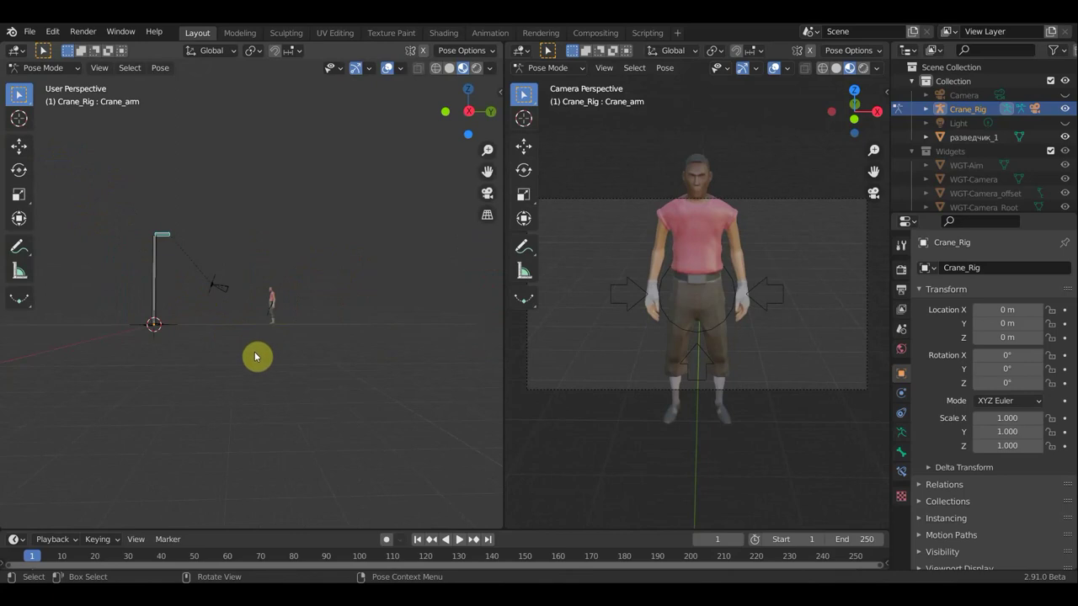
{"action": "key", "text": "s"}
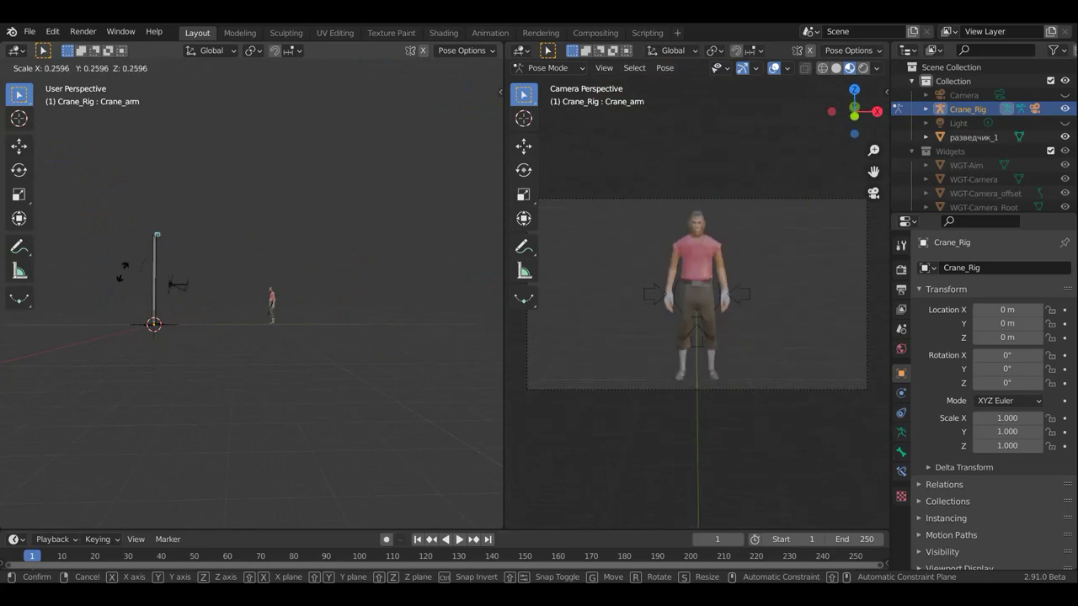
{"action": "left_click", "coordinate": [194, 274]}
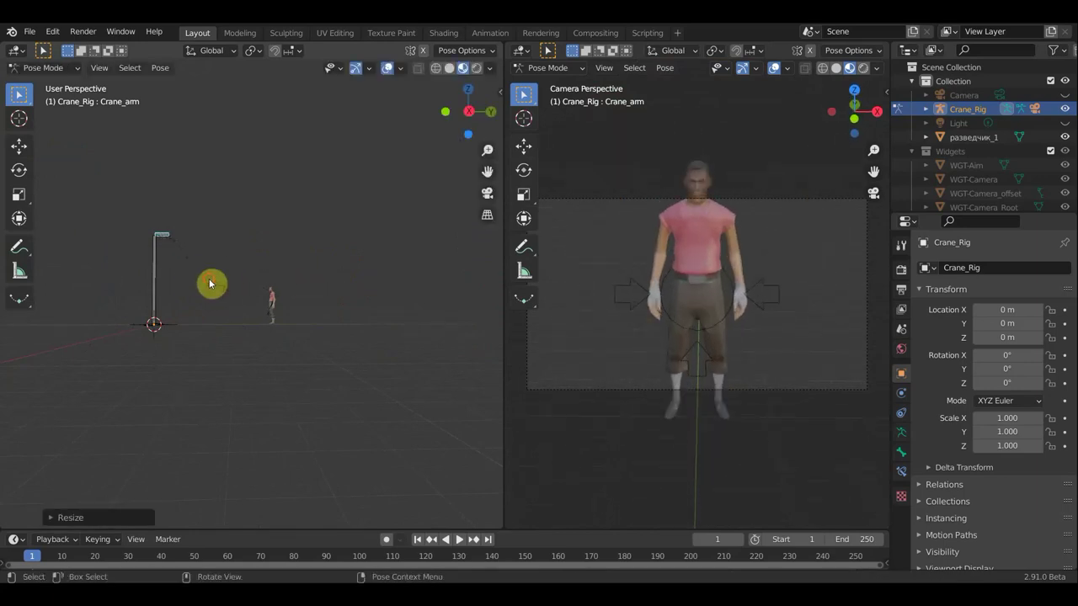
Raise the Camera bone about 4.6 m so it sits above the character
{"action": "left_click", "coordinate": [212, 287]}
{"action": "key", "text": "g"}
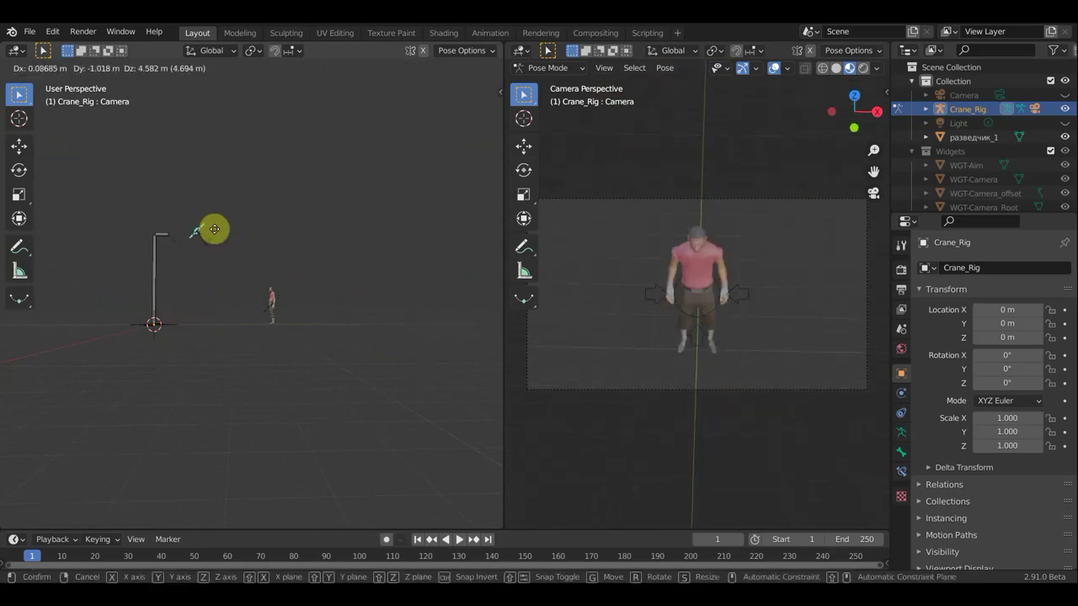
{"action": "left_click", "coordinate": [261, 166]}
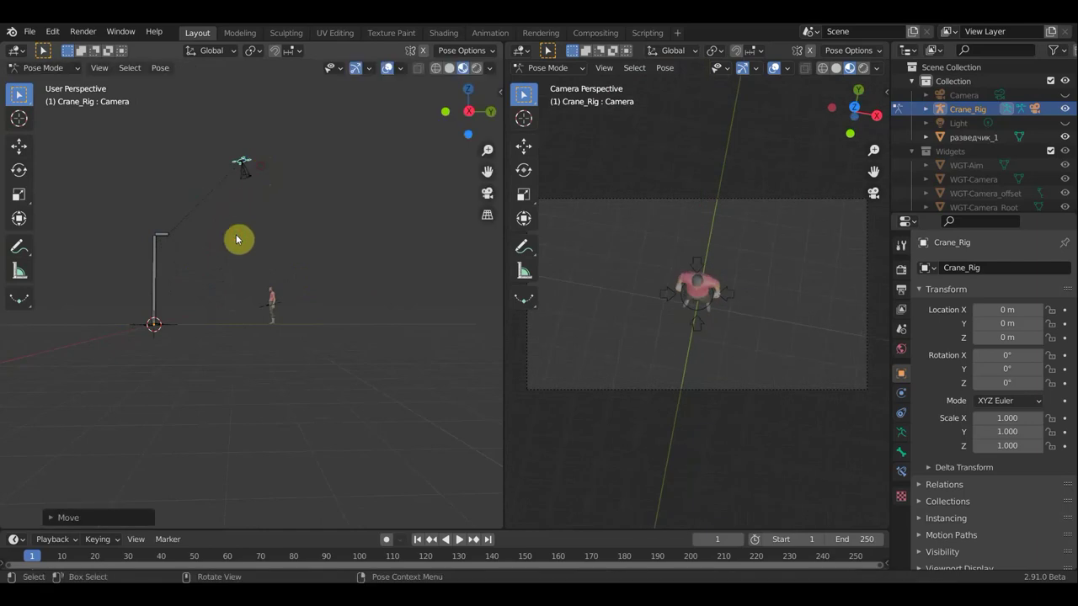
{"action": "left_click", "coordinate": [187, 292]}
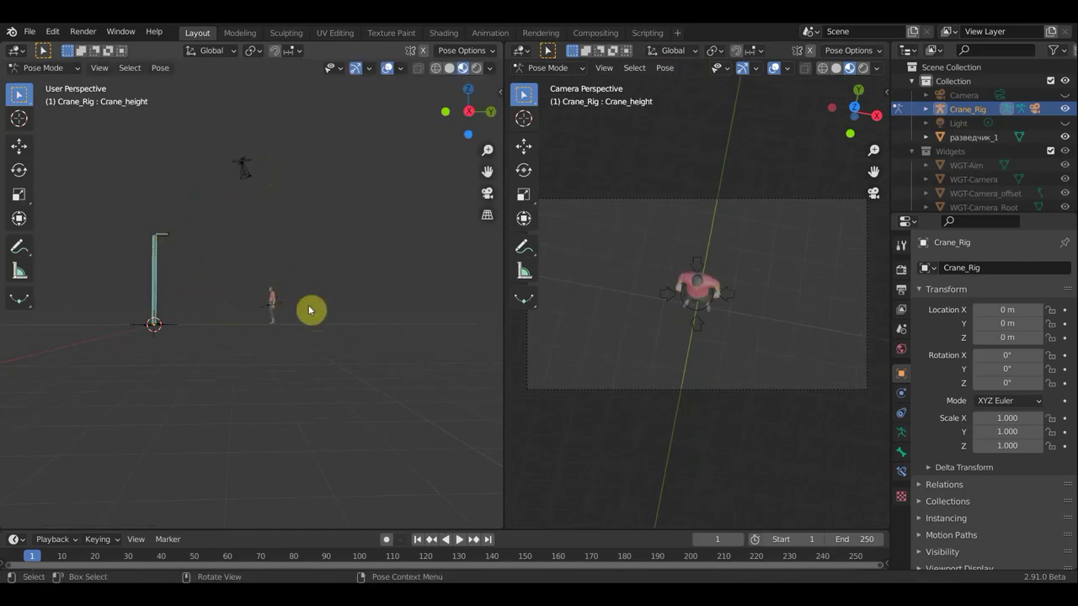
Shorten the Crane_height post, cancelling a second resize attempt
{"action": "key", "text": "s"}
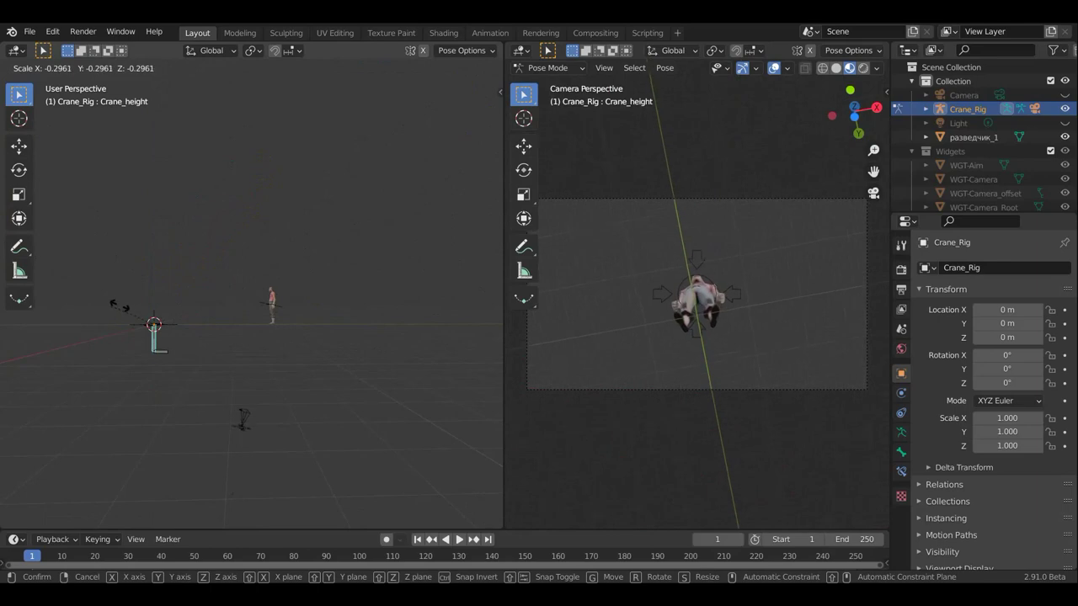
{"action": "left_click", "coordinate": [244, 363]}
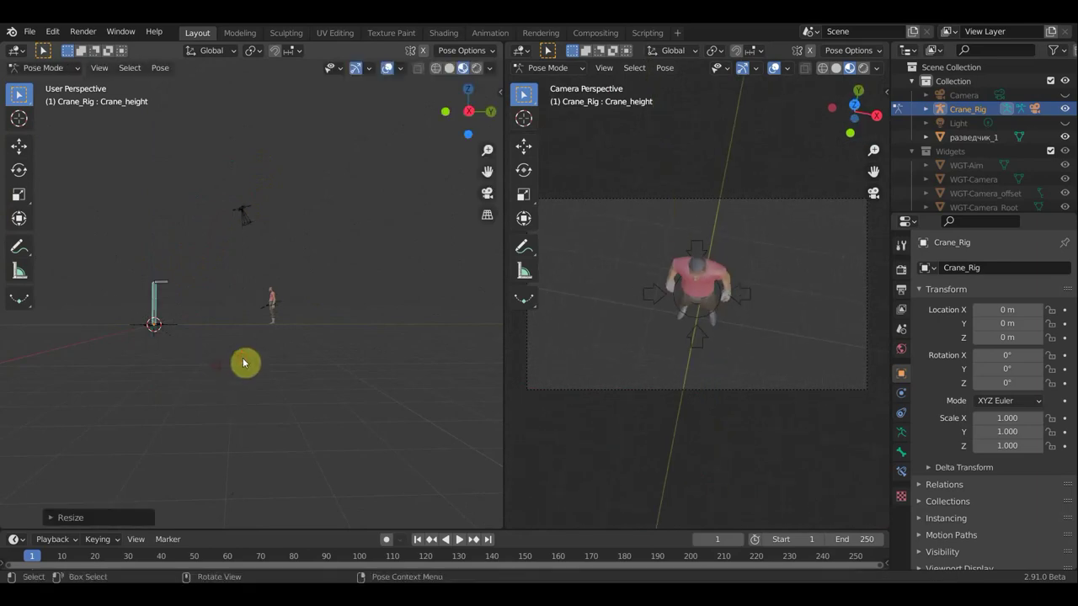
{"action": "key", "text": "s"}
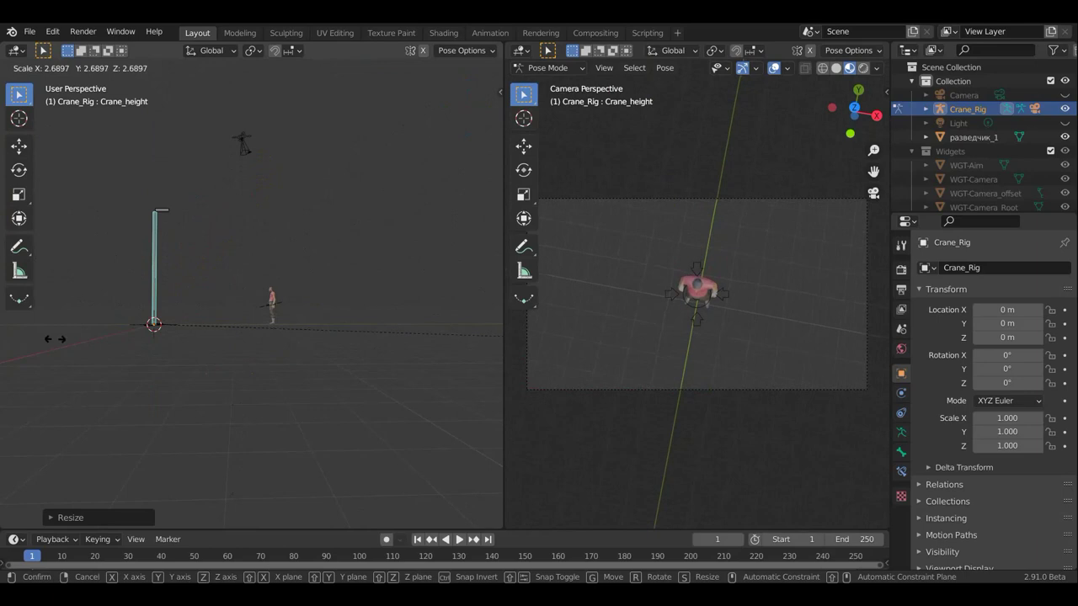
{"action": "right_click", "coordinate": [221, 339]}
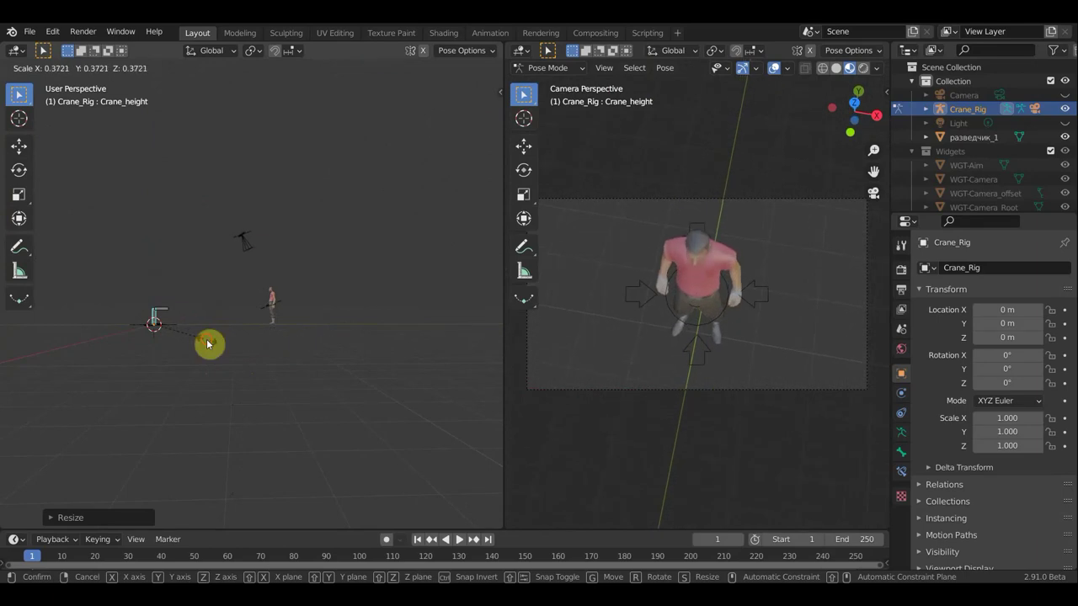
Rotate the Camera bone and move it to face the character
{"action": "left_click", "coordinate": [271, 236]}
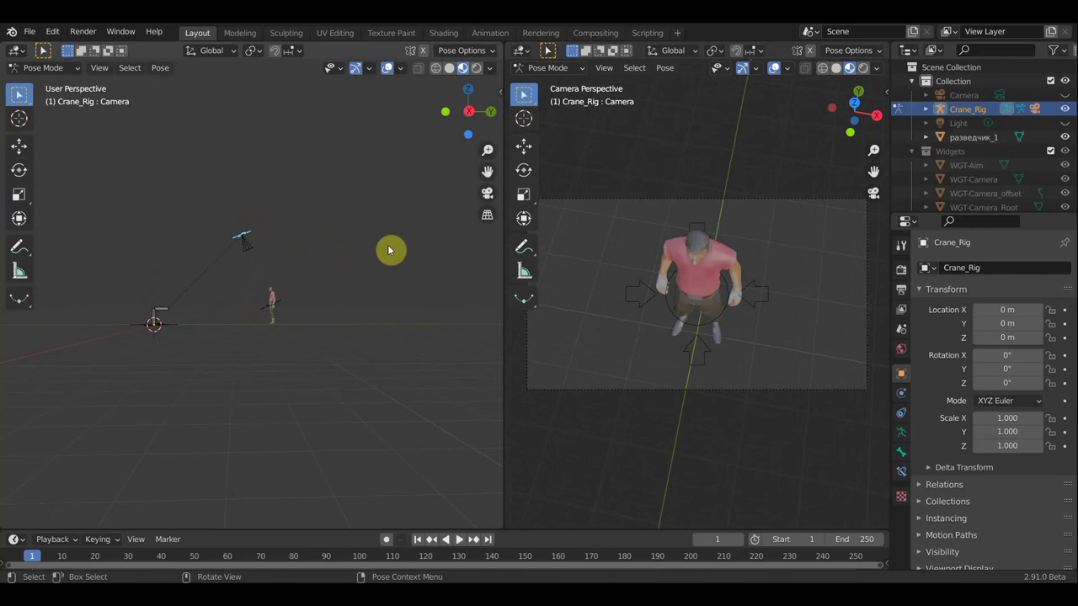
{"action": "key", "text": "r"}
{"action": "left_click", "coordinate": [349, 195]}
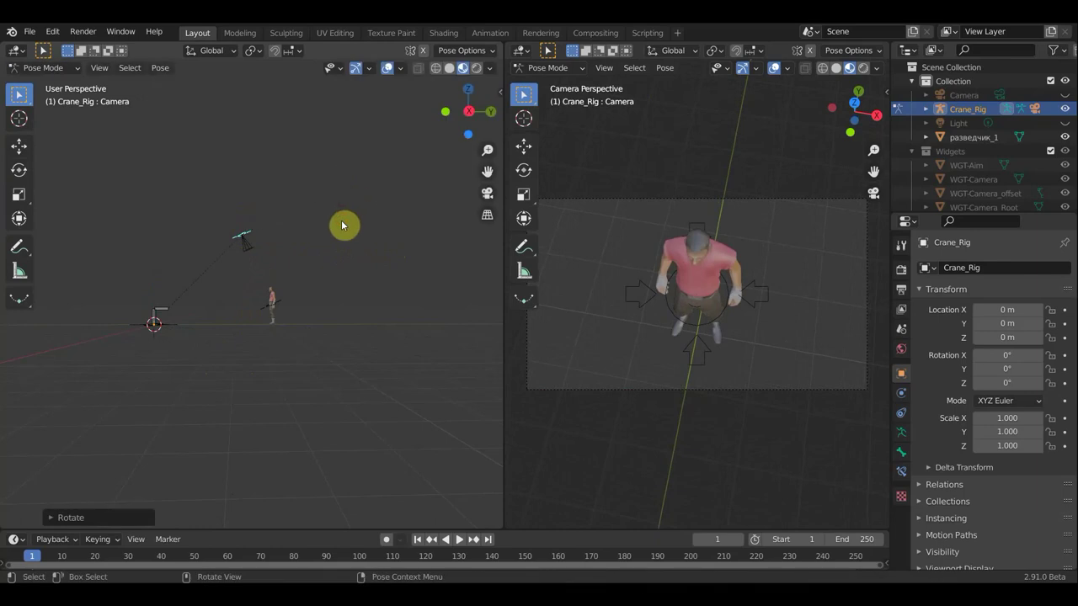
{"action": "key", "text": "g"}
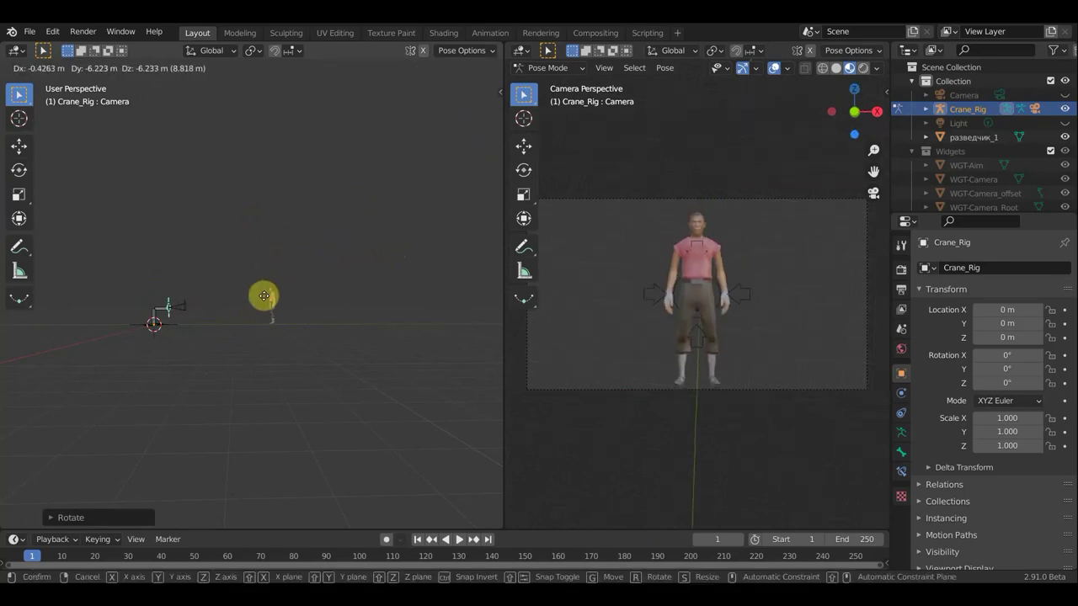
{"action": "left_click", "coordinate": [267, 300]}
Lift the Camera bone high overhead so it looks straight down on the character
{"action": "key", "text": "g"}
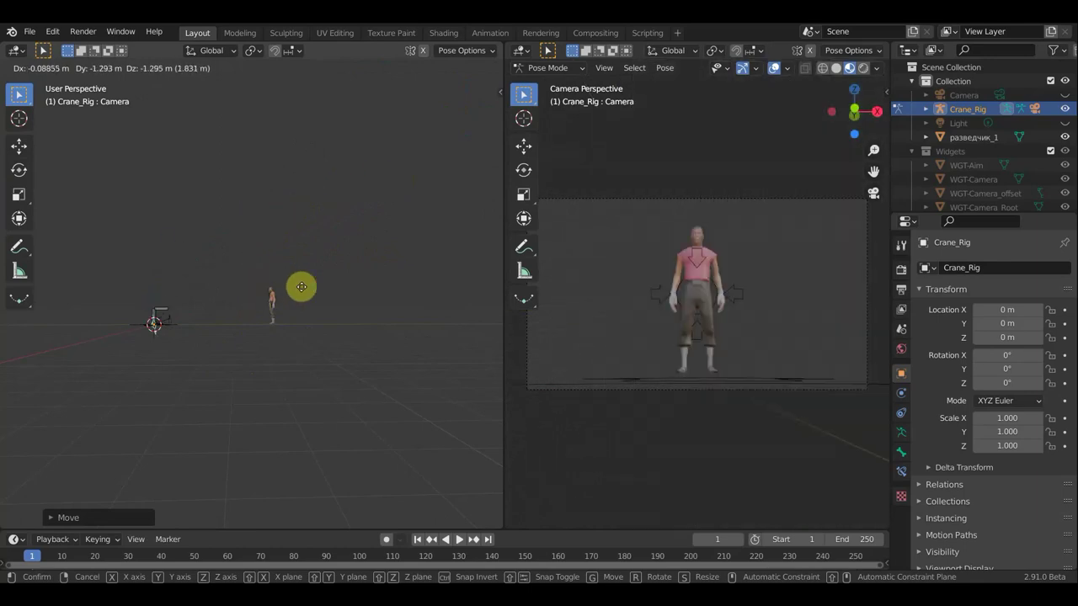
{"action": "left_click", "coordinate": [347, 193]}
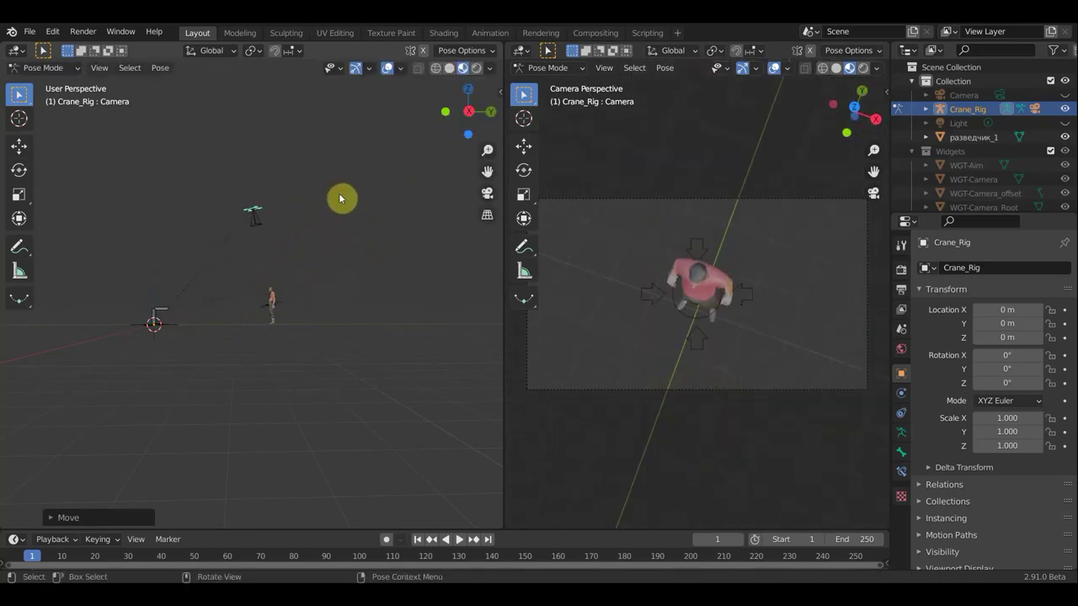
{"action": "scroll", "coordinate": [296, 230], "scroll_direction": "up", "scroll_amount": 2}
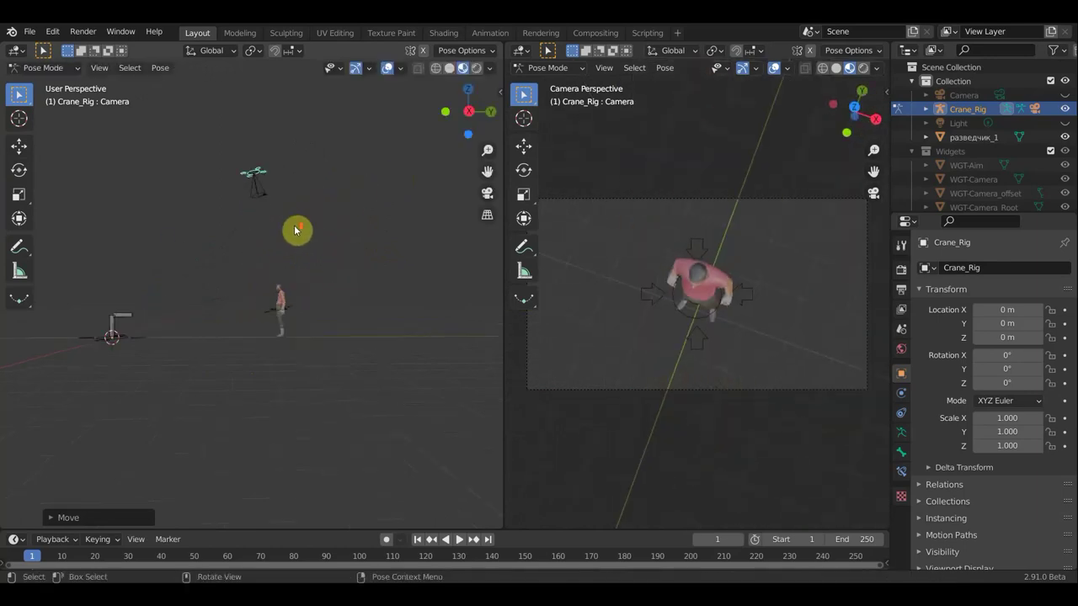
{"action": "scroll", "coordinate": [295, 230], "scroll_direction": "up", "scroll_amount": 2}
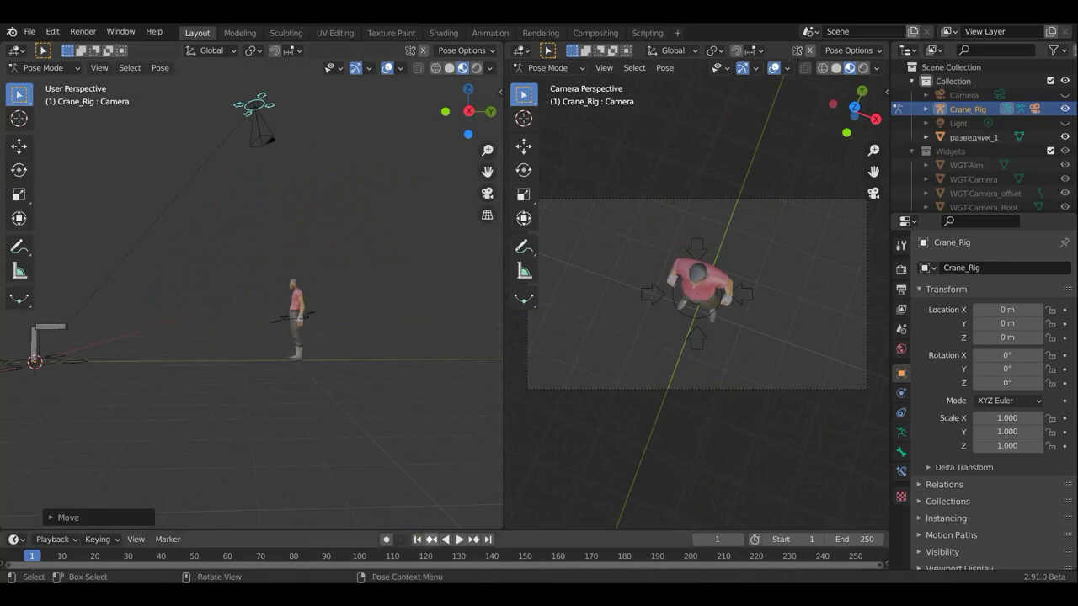